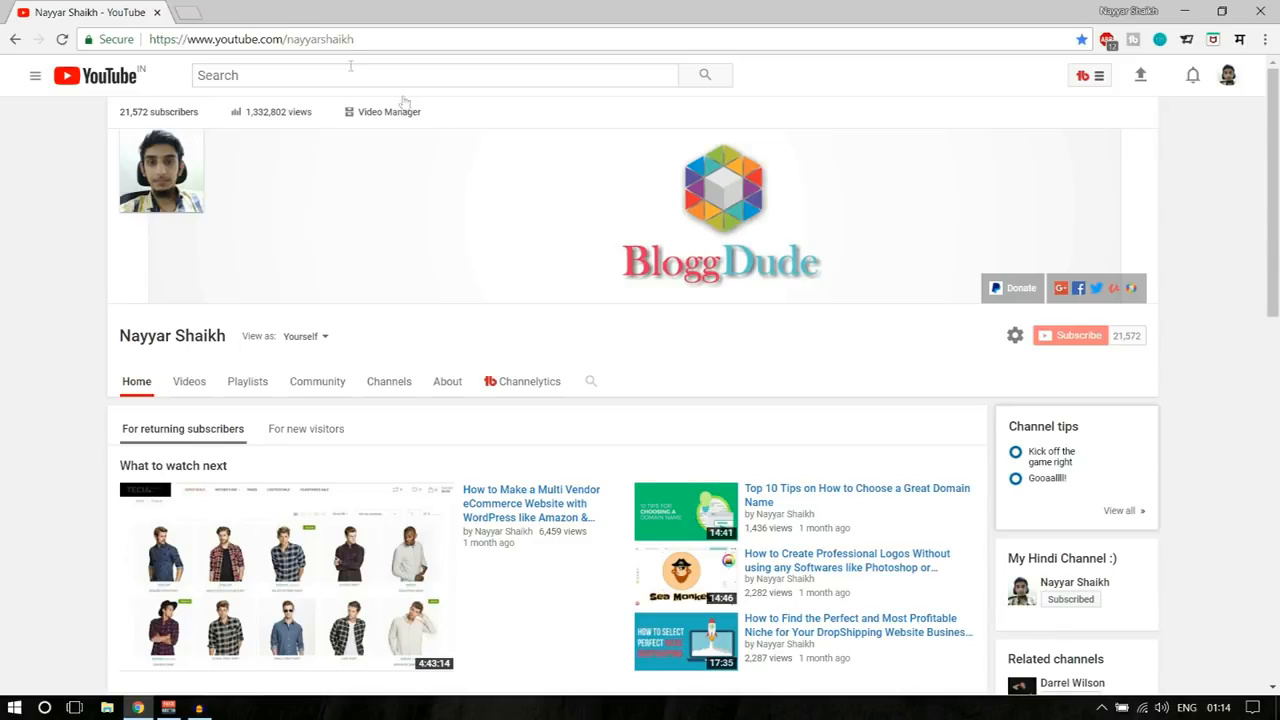
- Open a new blank browser tab beside the YouTube channel page
{"action": "left_click", "coordinate": [190, 14]}
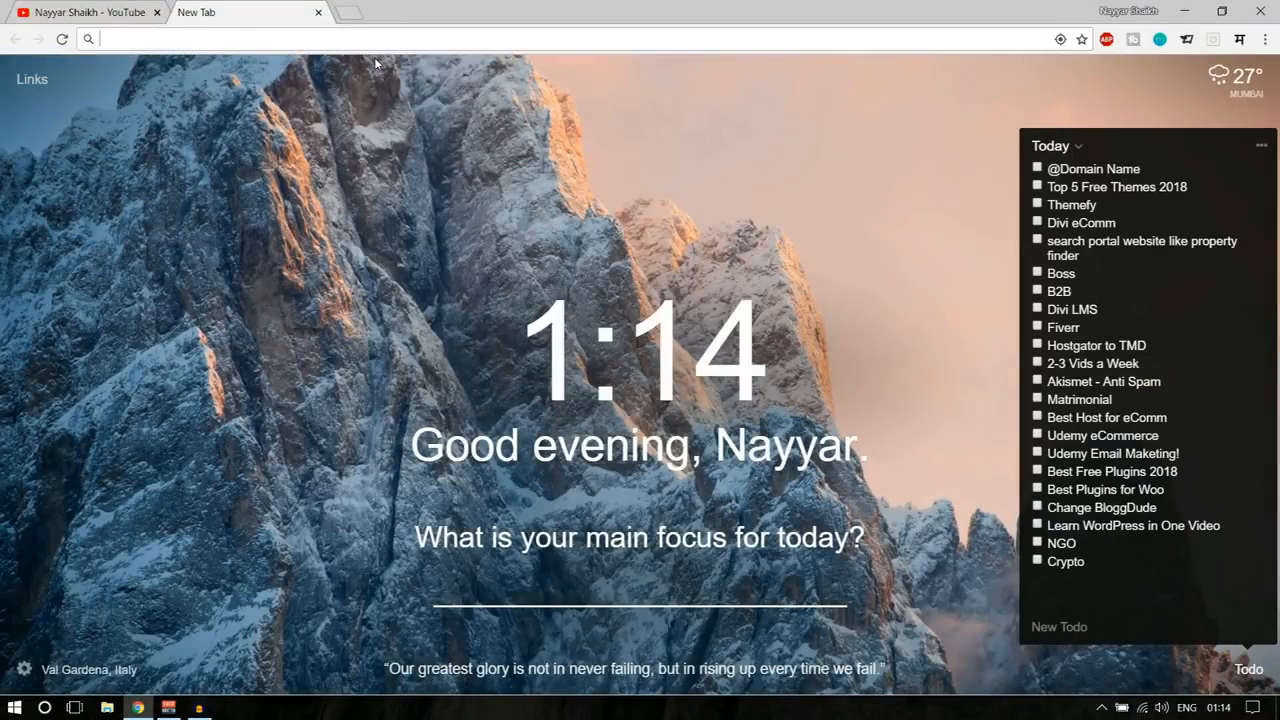
- Go to the site's domain followed by /cpanel, fixing typos, to load the cPanel login page
{"action": "type", "text": "naya"}
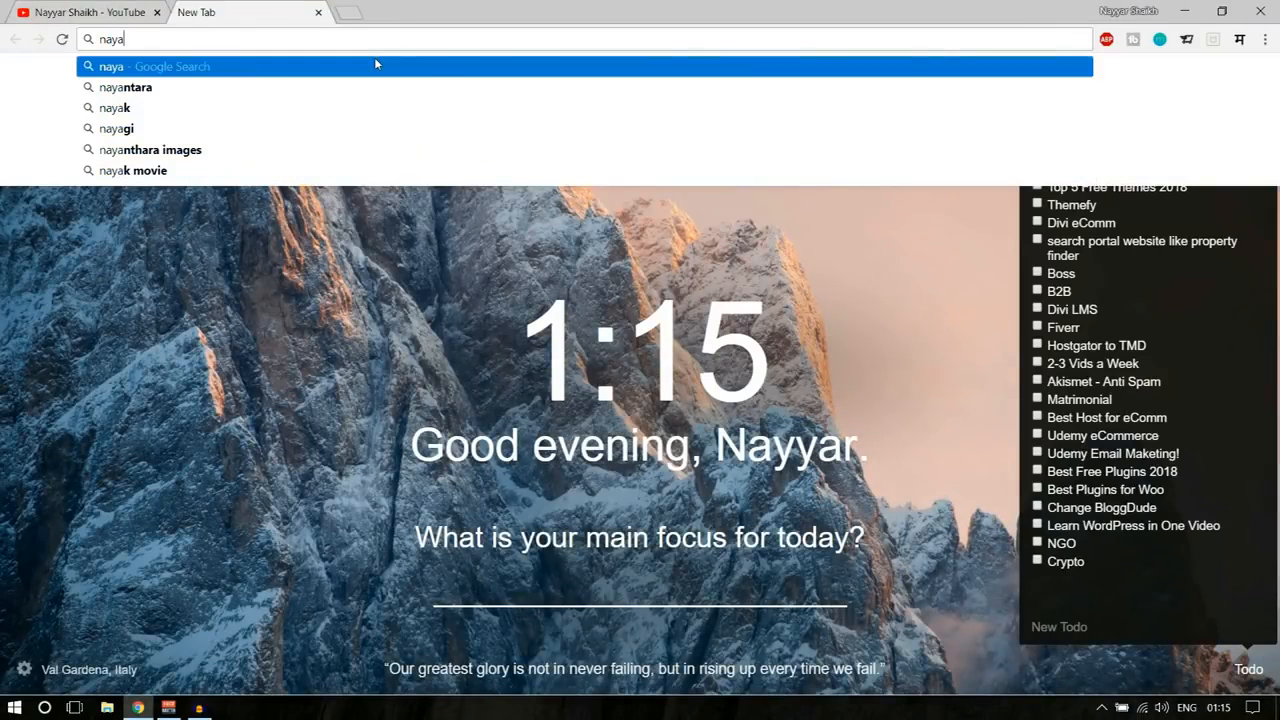
{"action": "key", "text": "BackSpace"}
{"action": "type", "text": "yarshaikh.com"}
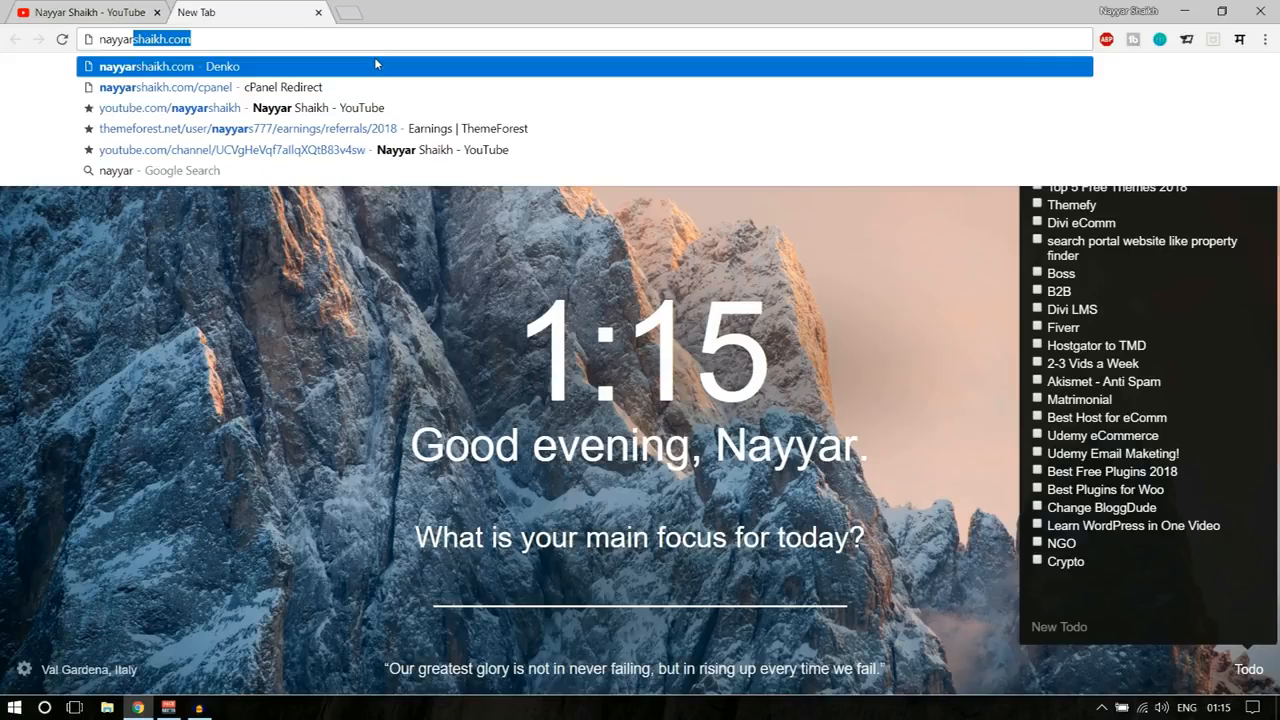
{"action": "key", "text": "End"}
{"action": "type", "text": "/cap"}
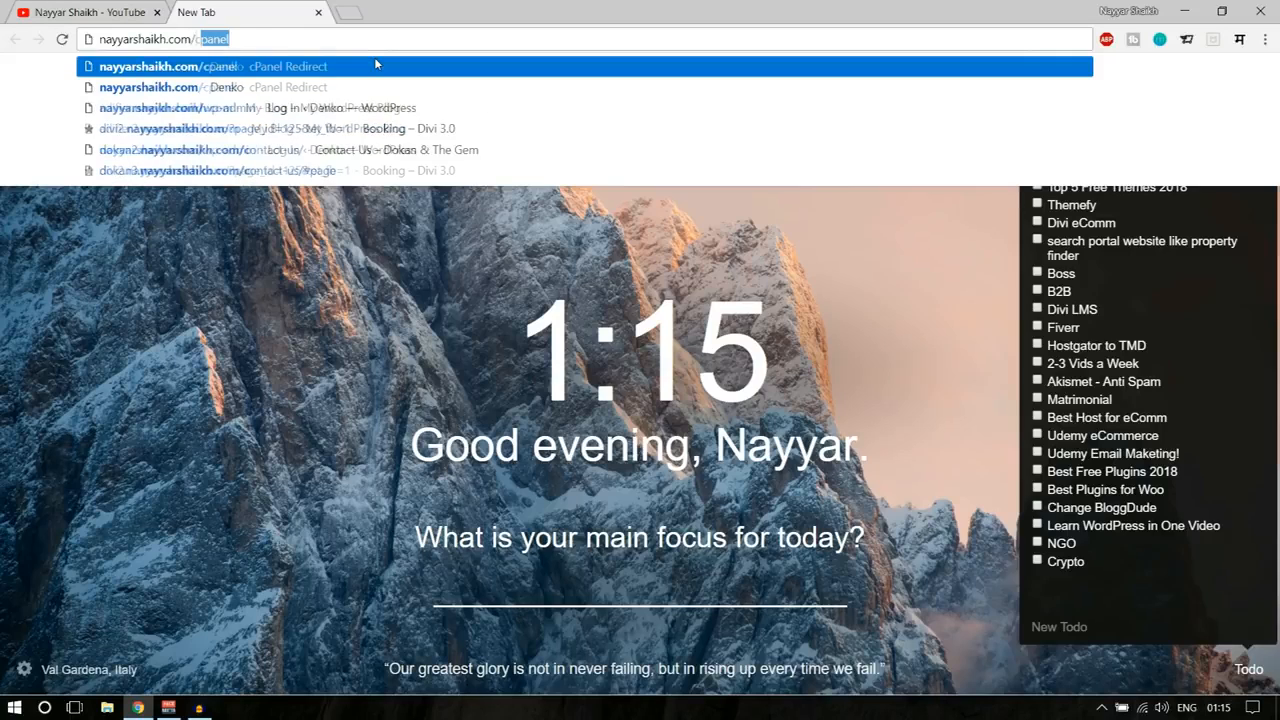
{"action": "type", "text": "nel"}
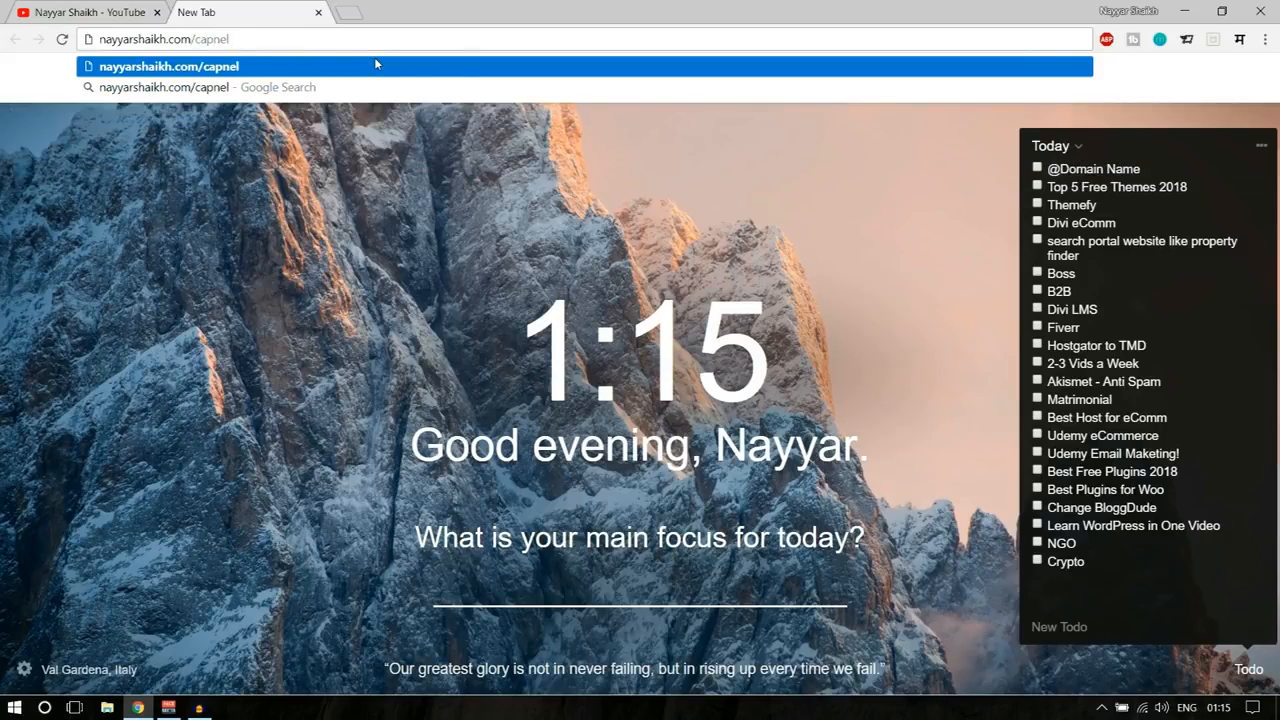
{"action": "key", "text": "BackSpace"}
{"action": "key", "text": "BackSpace"}
{"action": "key", "text": "BackSpace"}
{"action": "key", "text": "BackSpace"}
{"action": "type", "text": "panel"}
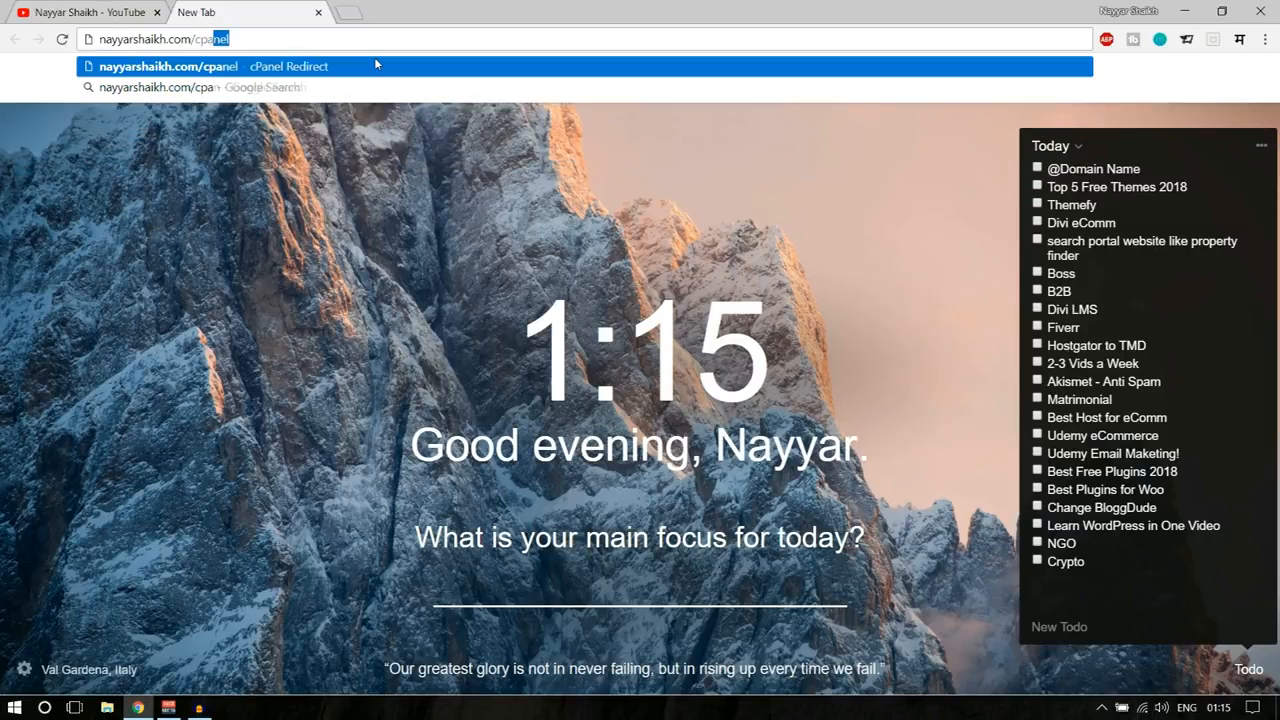
{"action": "key", "text": "Return"}
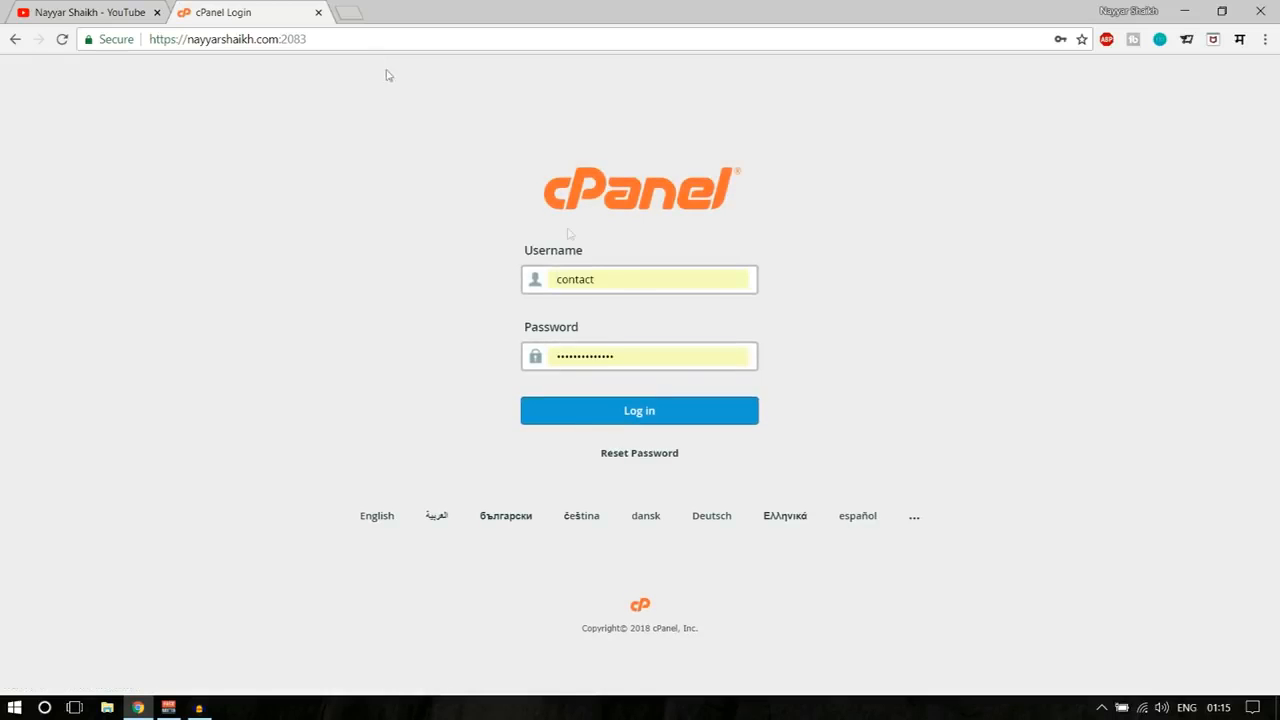
- Log in to cPanel with the saved hosting login from Chrome's autofill list
{"action": "left_click", "coordinate": [619, 285]}
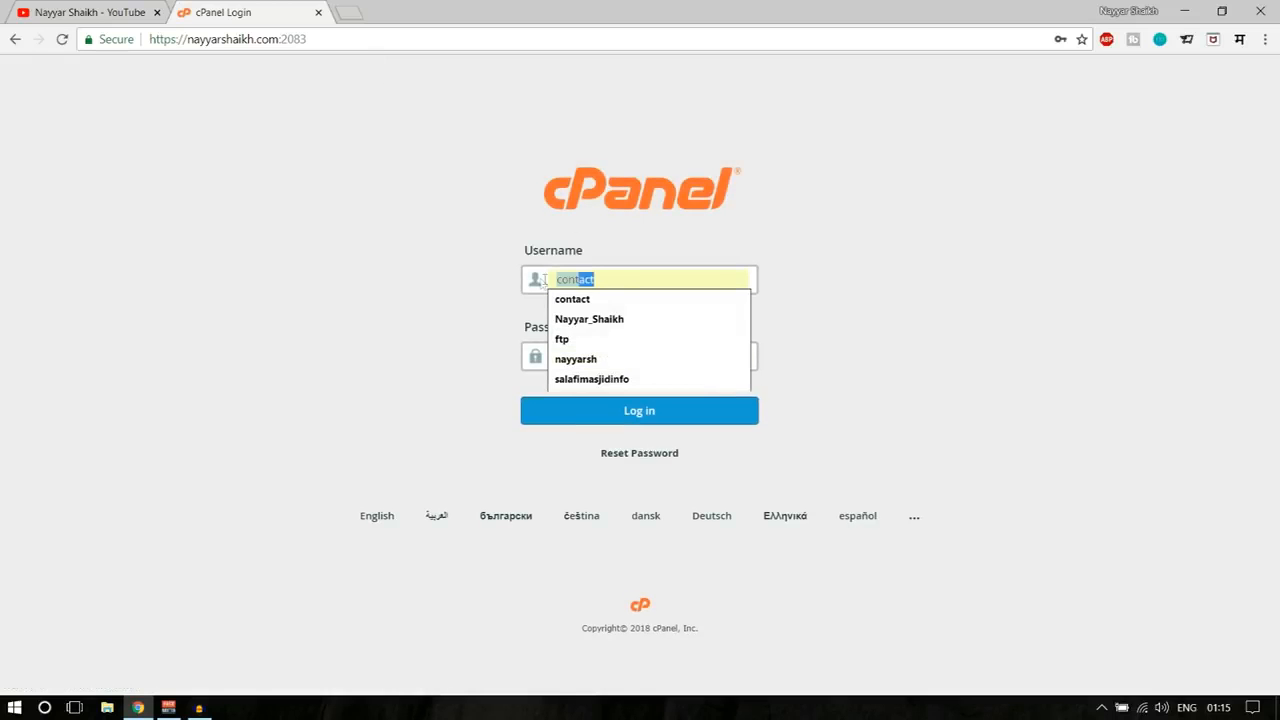
{"action": "left_click", "coordinate": [609, 360]}
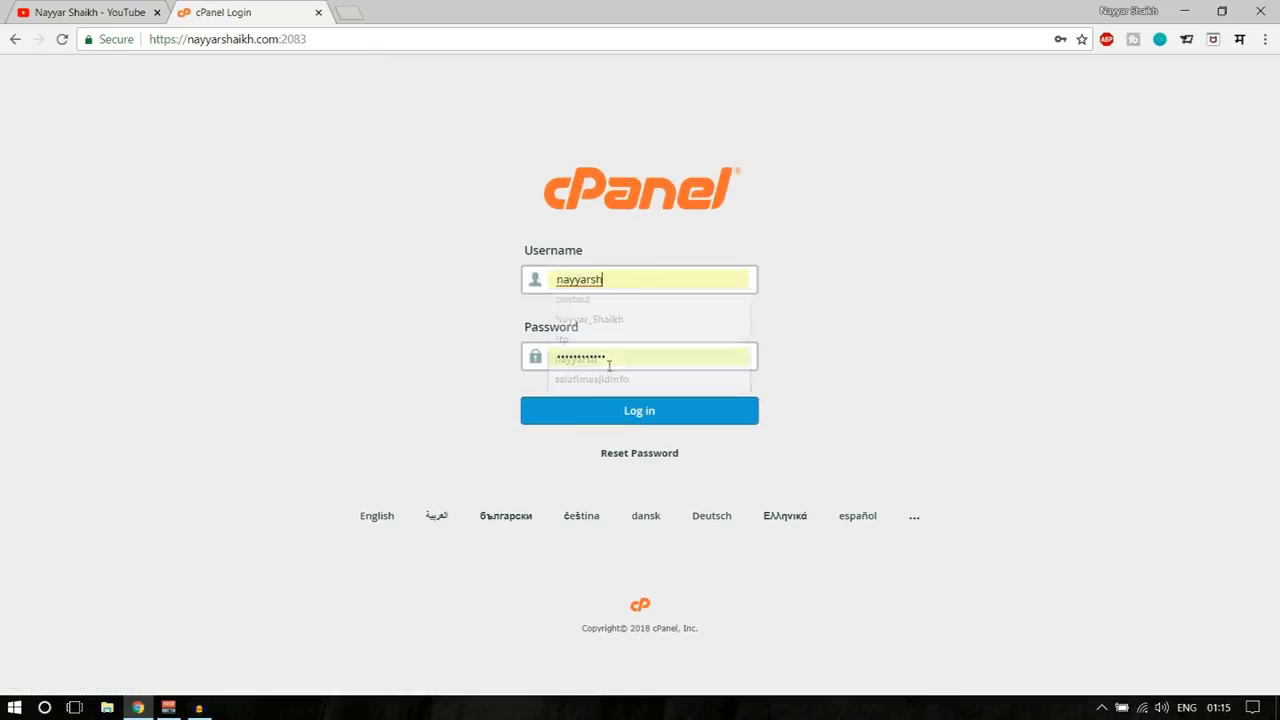
{"action": "left_click", "coordinate": [645, 418]}
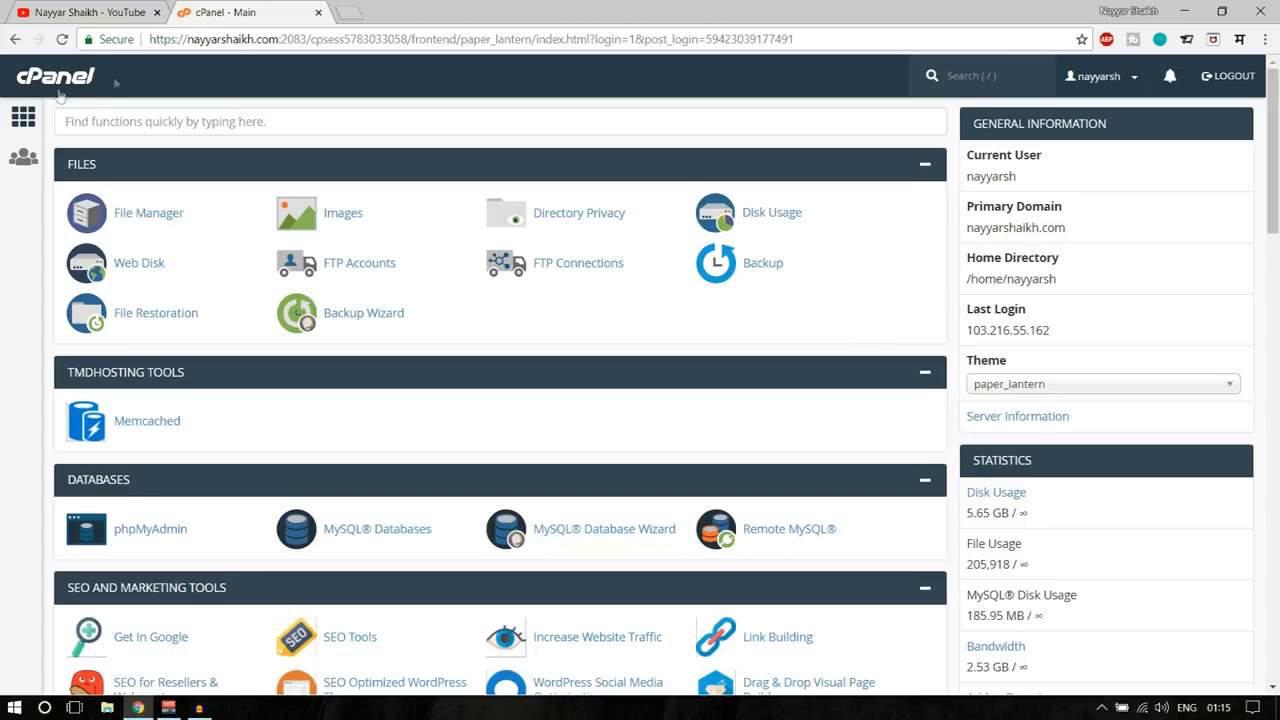
- Search for 'email account', open Email Accounts, check the existing mailbox, and bring up Add Email Account
{"action": "scroll", "coordinate": [876, 530], "scroll_direction": "down", "scroll_amount": 7}
{"action": "scroll", "coordinate": [876, 530], "scroll_direction": "up", "scroll_amount": 8}
{"action": "scroll", "coordinate": [668, 334], "scroll_direction": "down", "scroll_amount": 6}
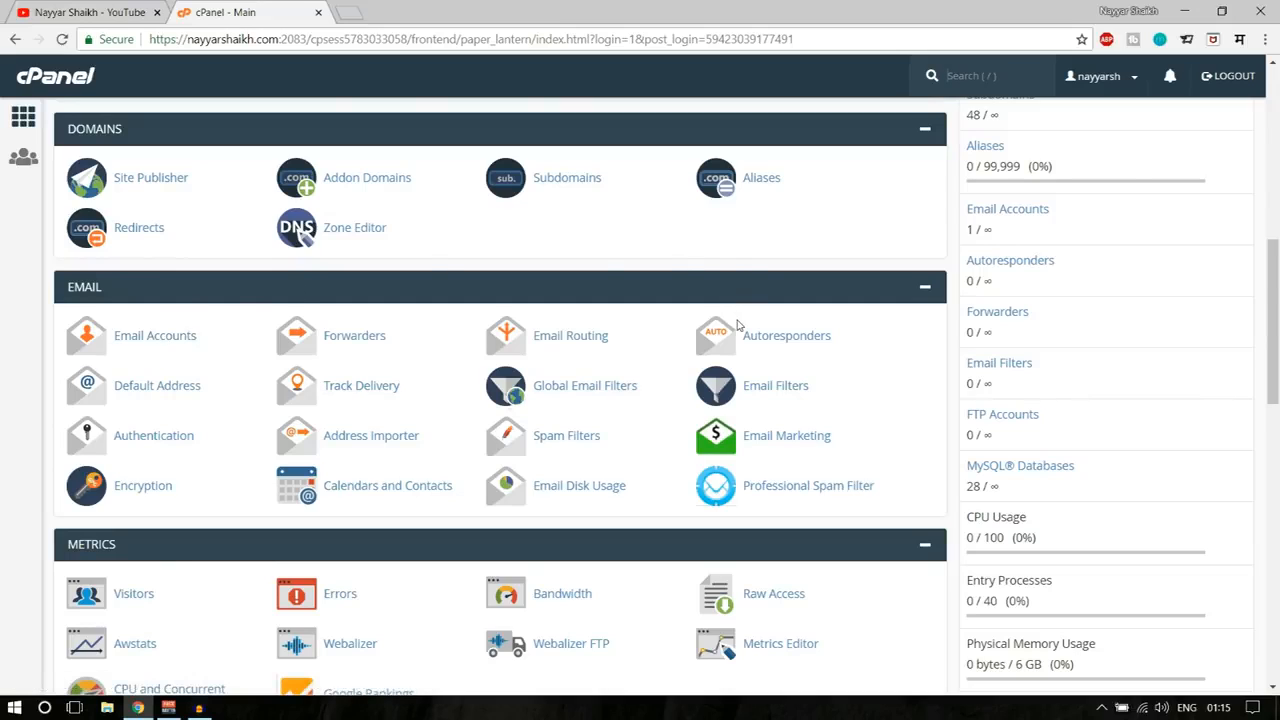
{"action": "key", "text": "ctrl+f"}
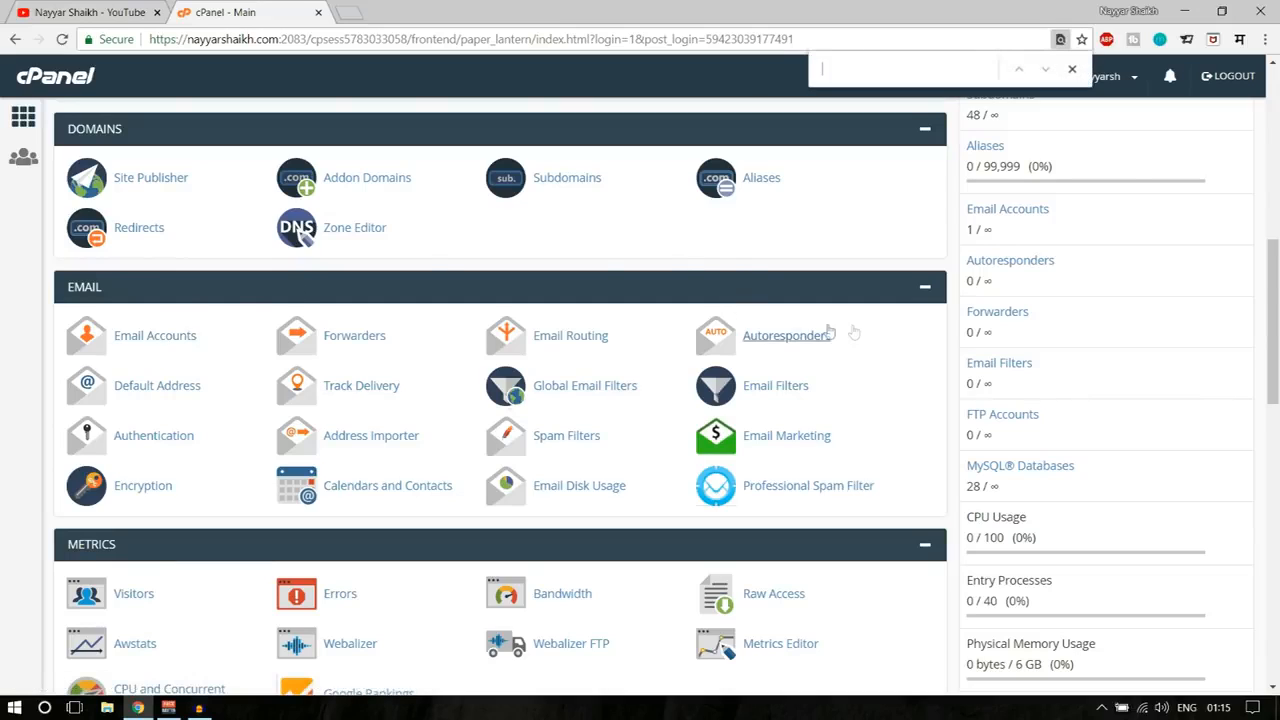
{"action": "type", "text": "email"}
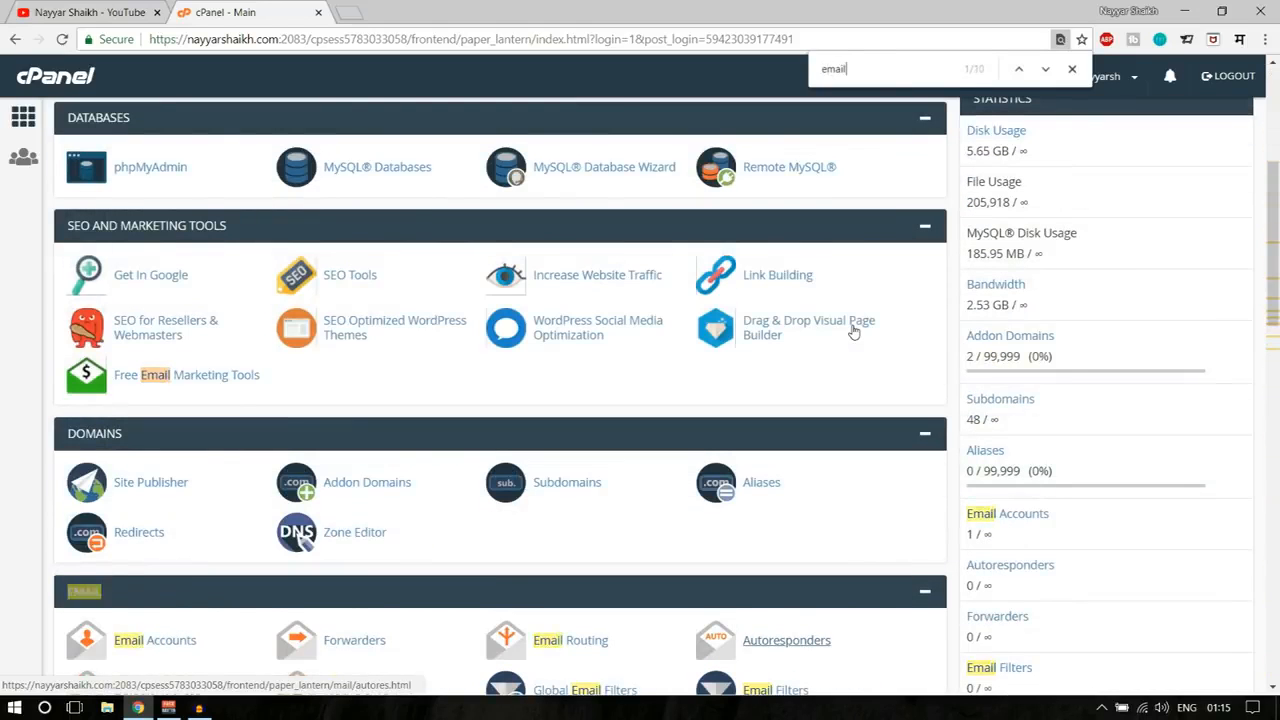
{"action": "type", "text": " account"}
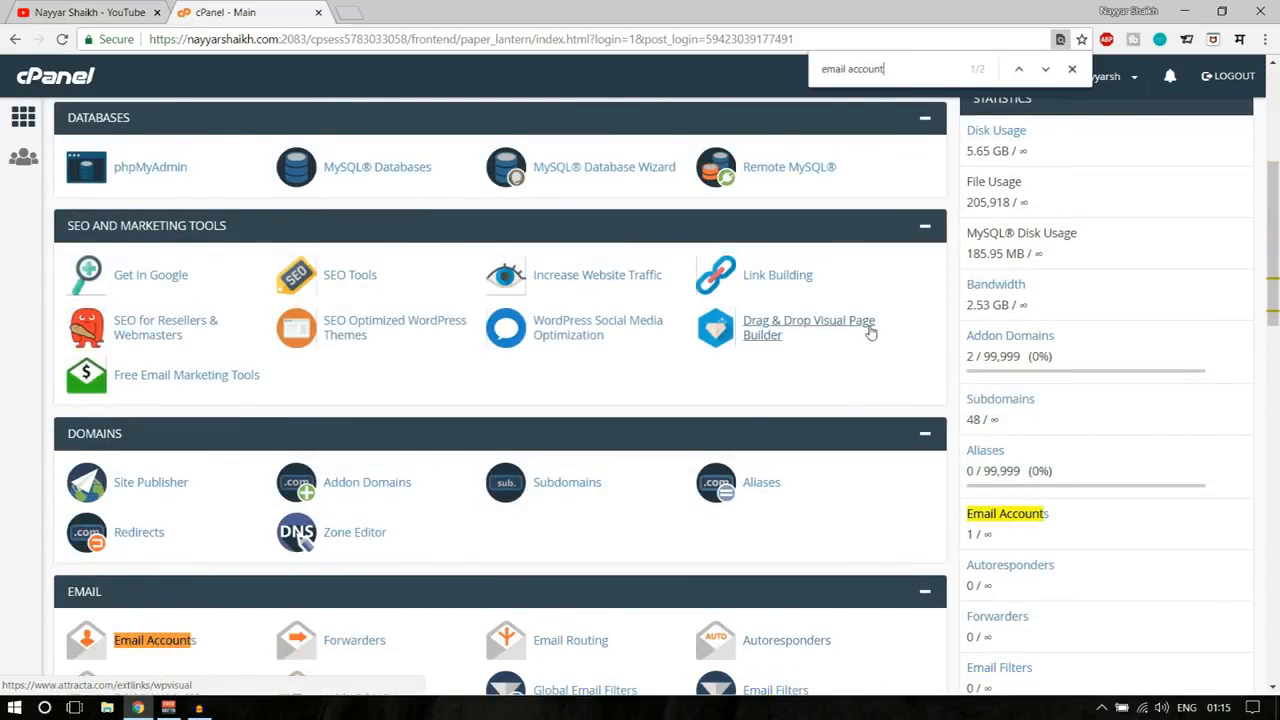
{"action": "scroll", "coordinate": [612, 455], "scroll_direction": "down", "scroll_amount": 3}
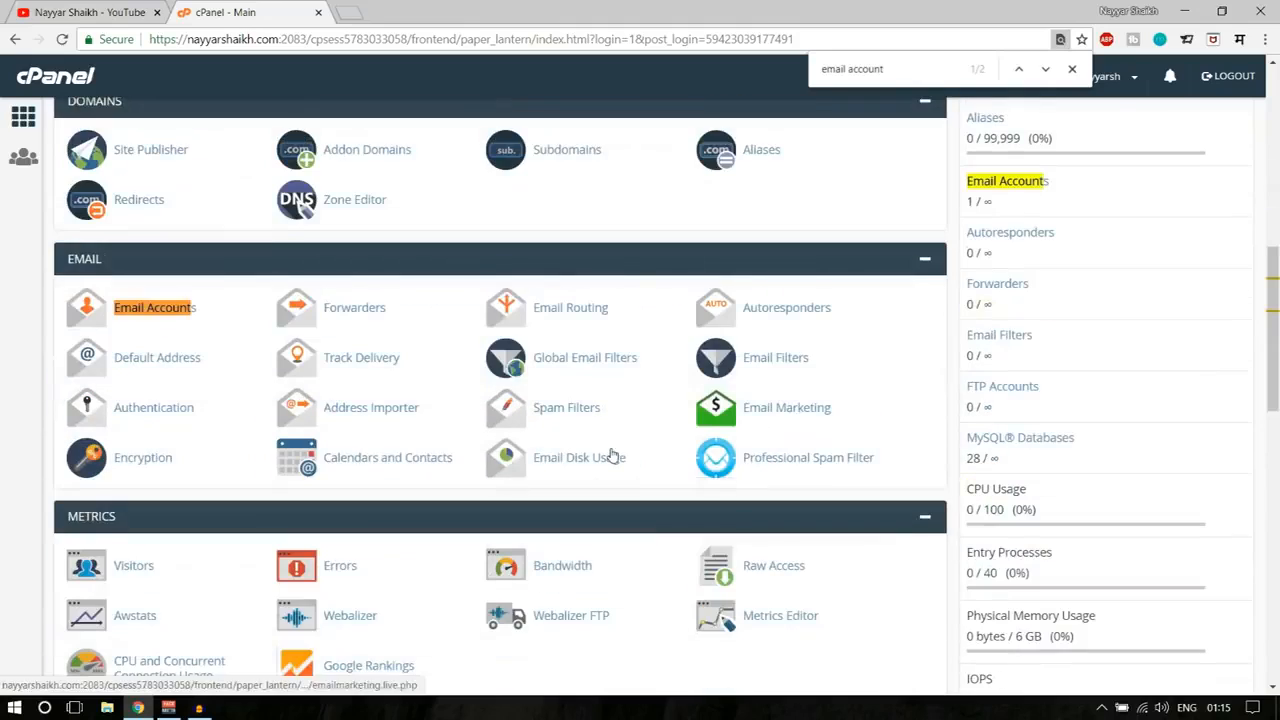
{"action": "left_click", "coordinate": [152, 312]}
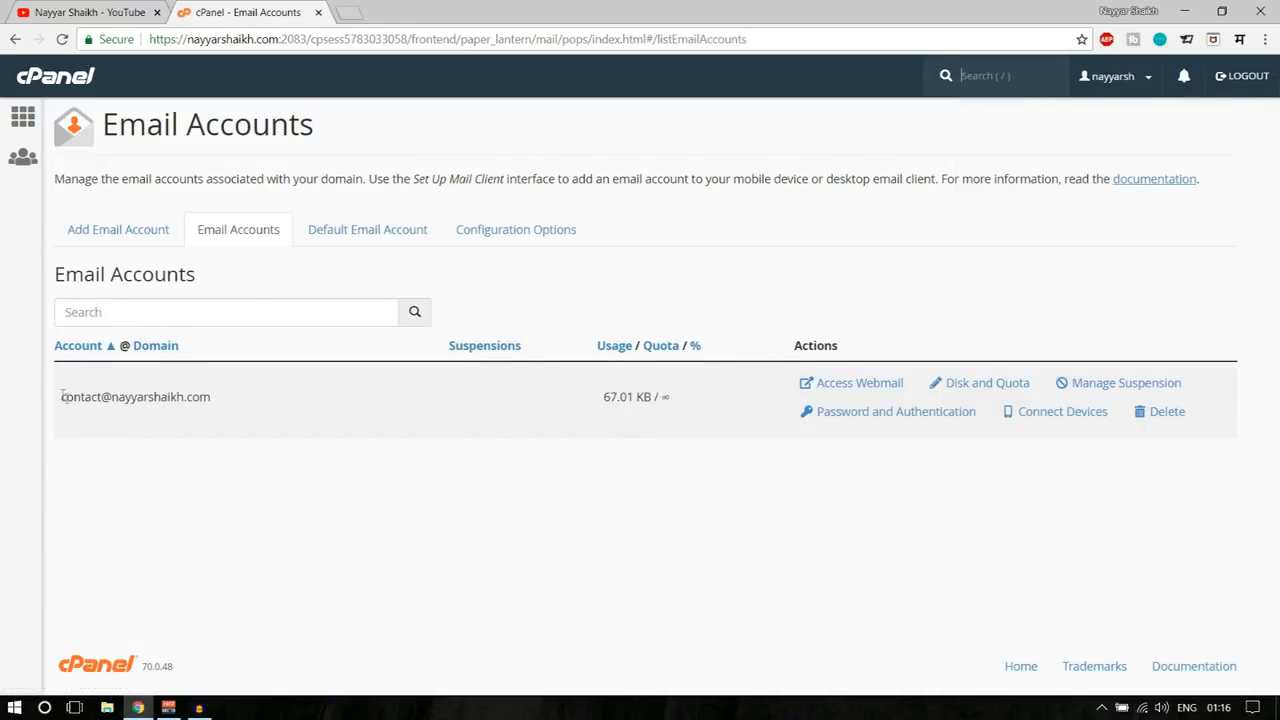
{"action": "left_click_drag", "start_coordinate": [61, 396], "coordinate": [205, 401]}
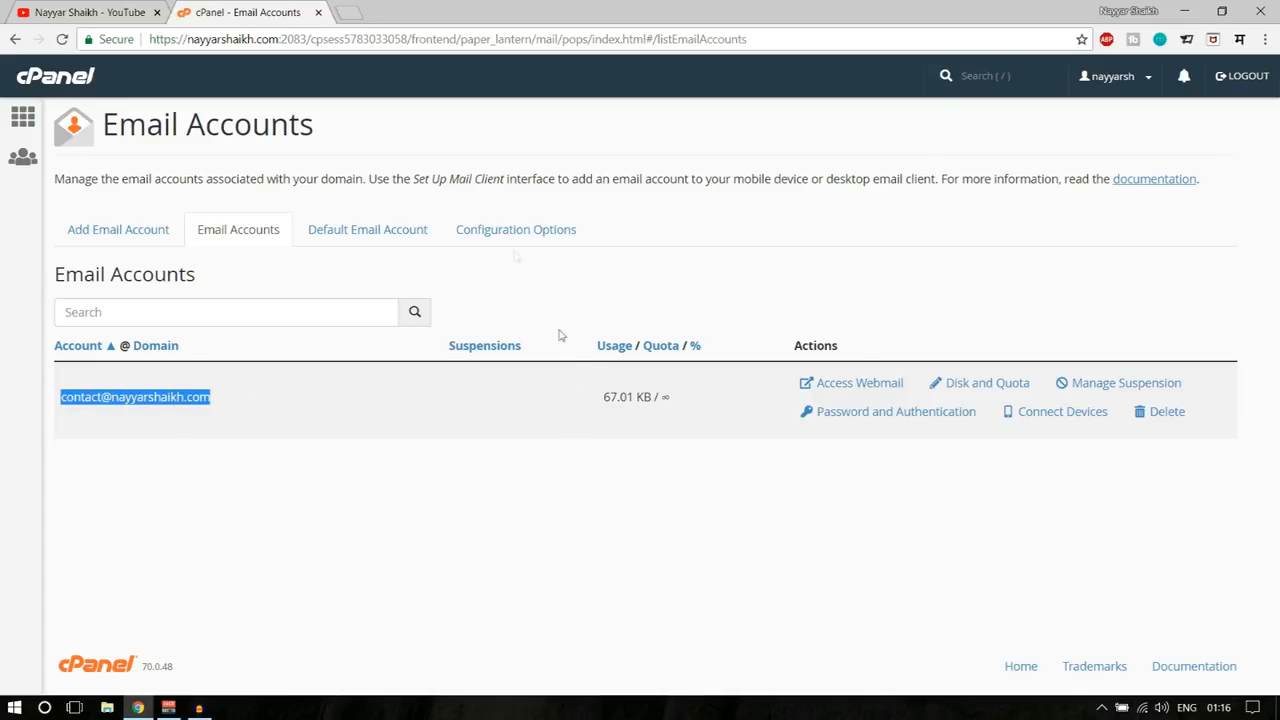
{"action": "left_click", "coordinate": [99, 237]}
{"action": "left_click", "coordinate": [229, 328]}
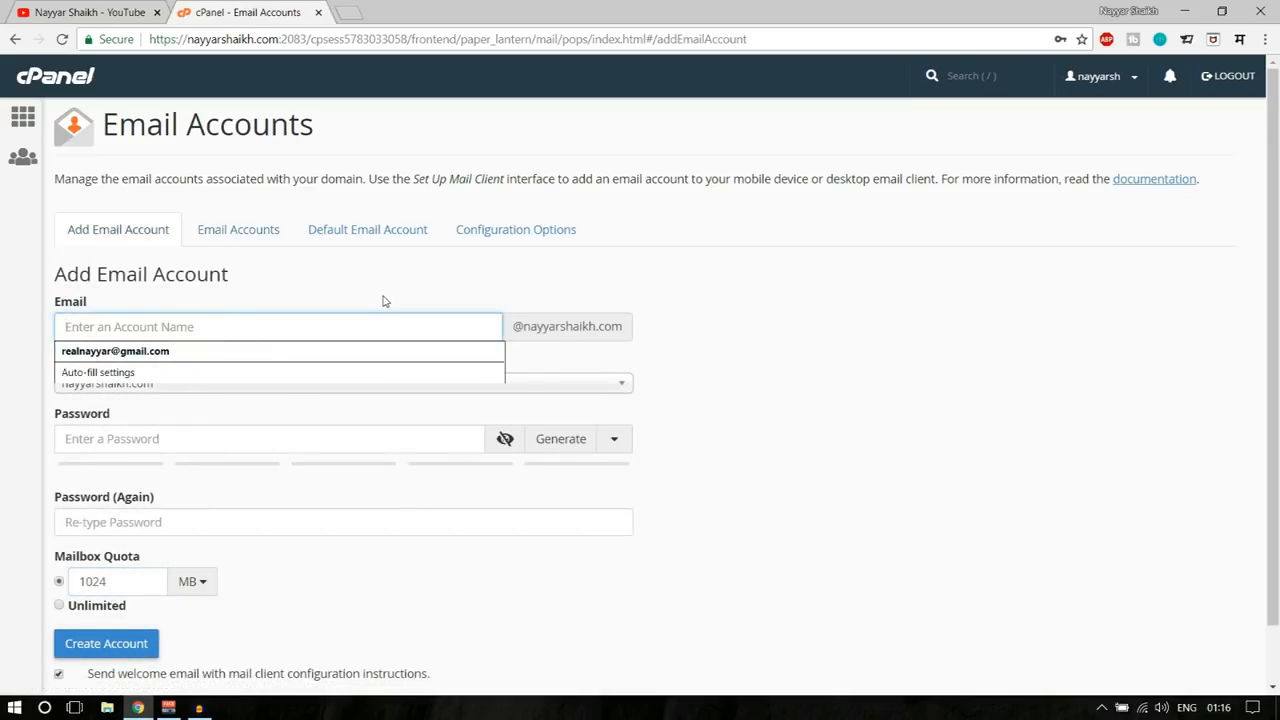
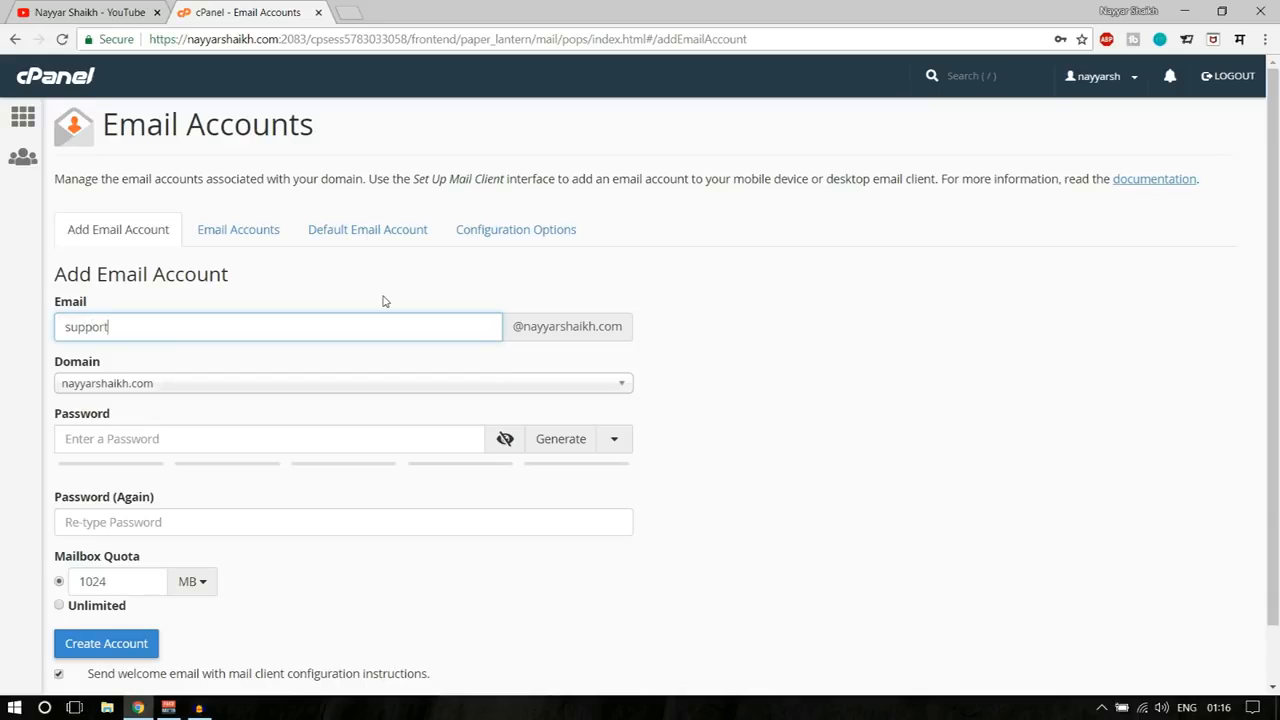
{"action": "triple_click", "coordinate": [510, 327]}
{"action": "left_click_drag", "start_coordinate": [510, 327], "coordinate": [622, 327]}
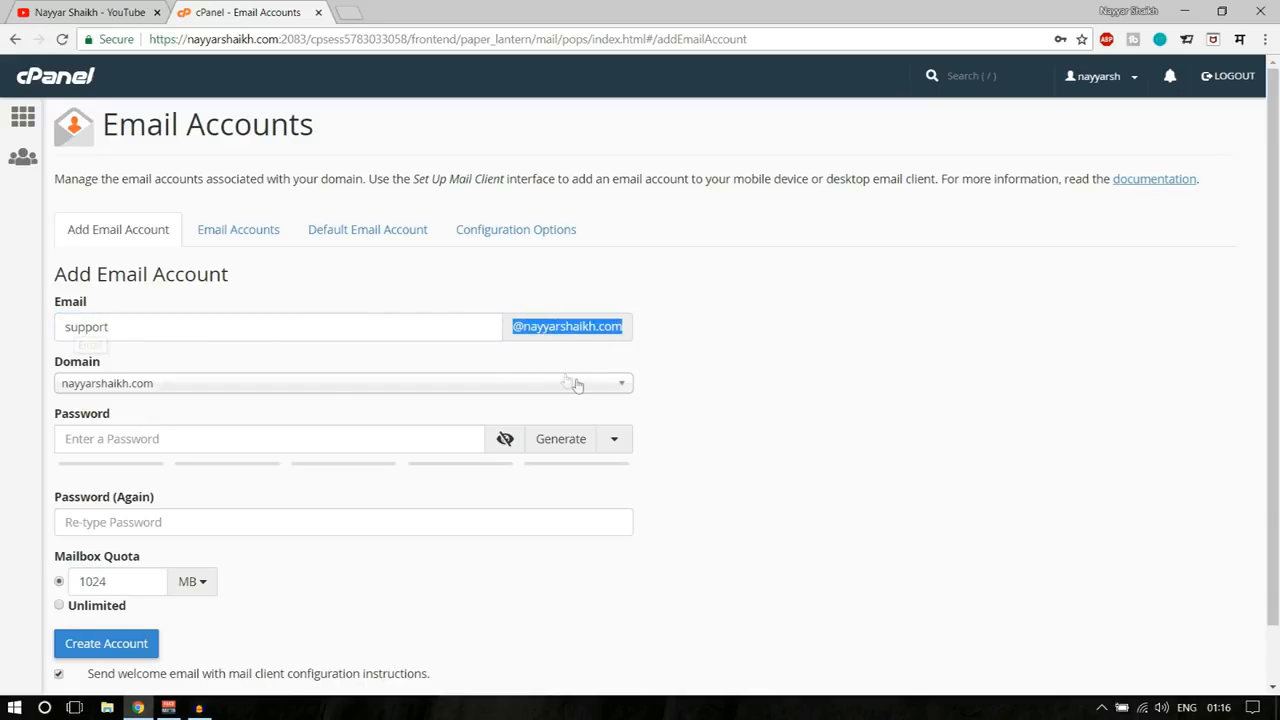
{"action": "left_click", "coordinate": [752, 348]}
- Set the mailbox password and confirm it in Password (Again)
{"action": "scroll", "coordinate": [770, 400], "scroll_direction": "down", "scroll_amount": 1}
{"action": "left_click", "coordinate": [133, 376]}
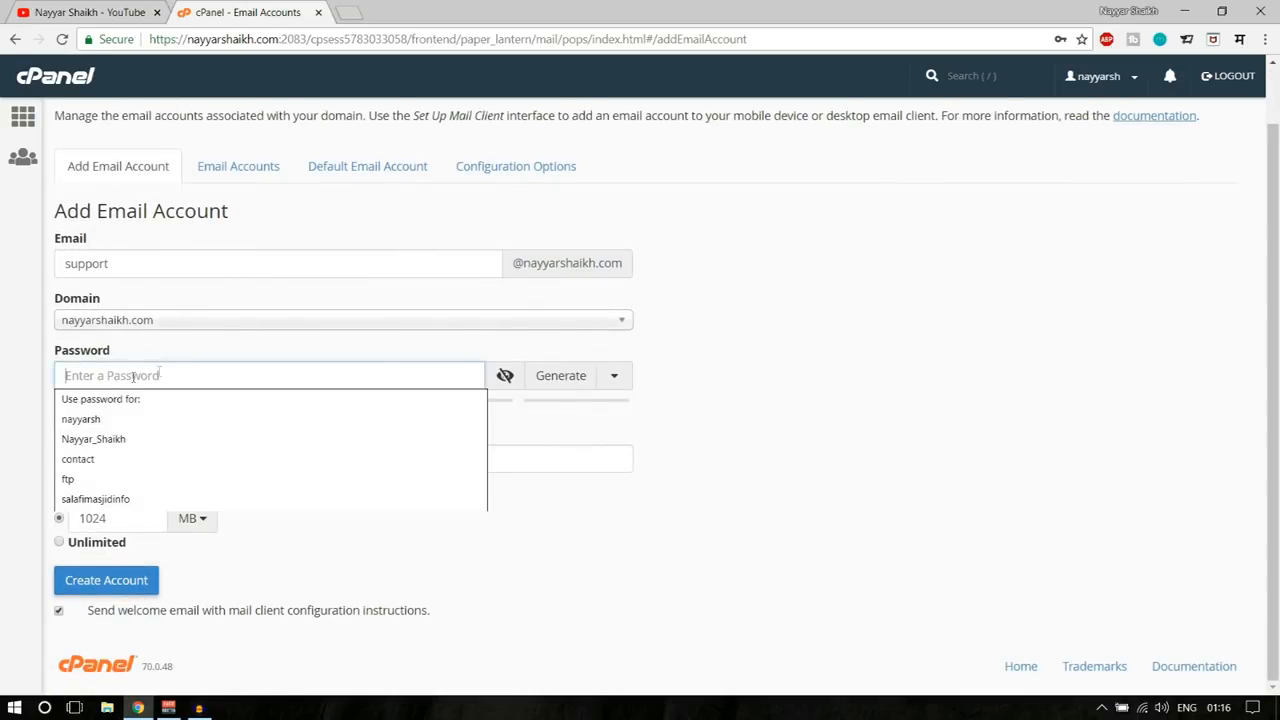
{"action": "type", "text": "a"}
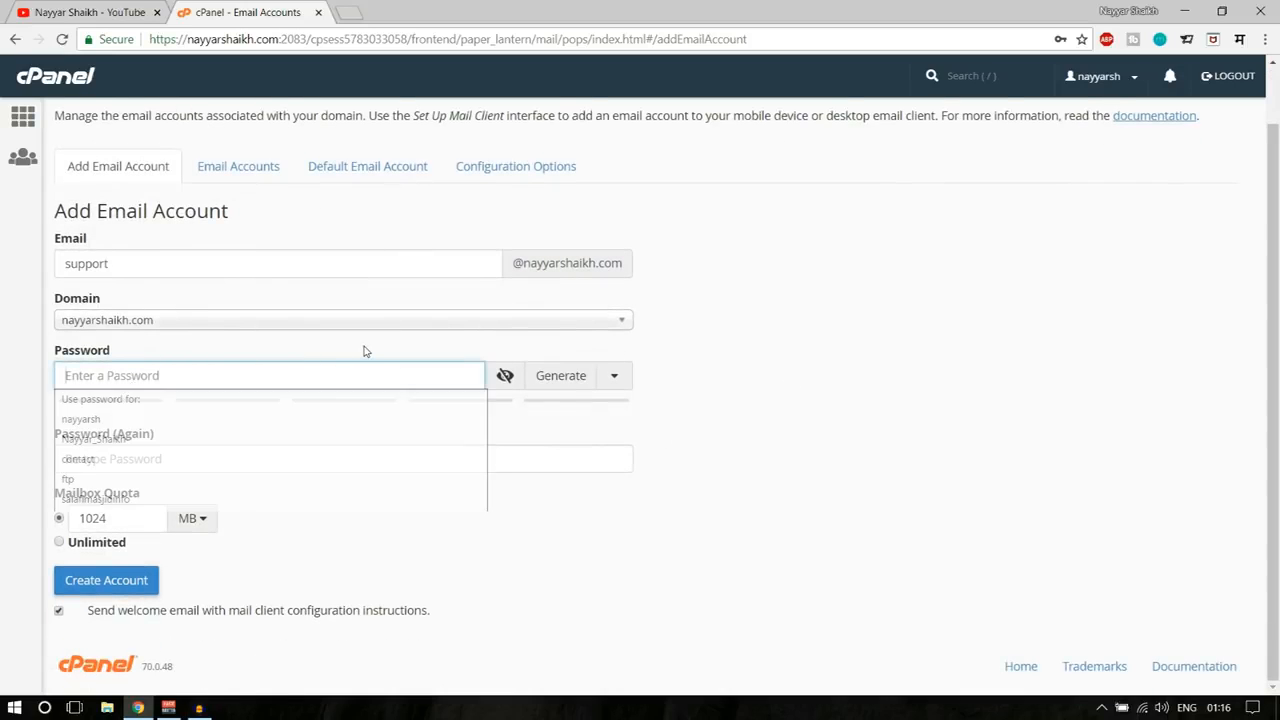
{"action": "type", "text": "aaaaaaaaaa"}
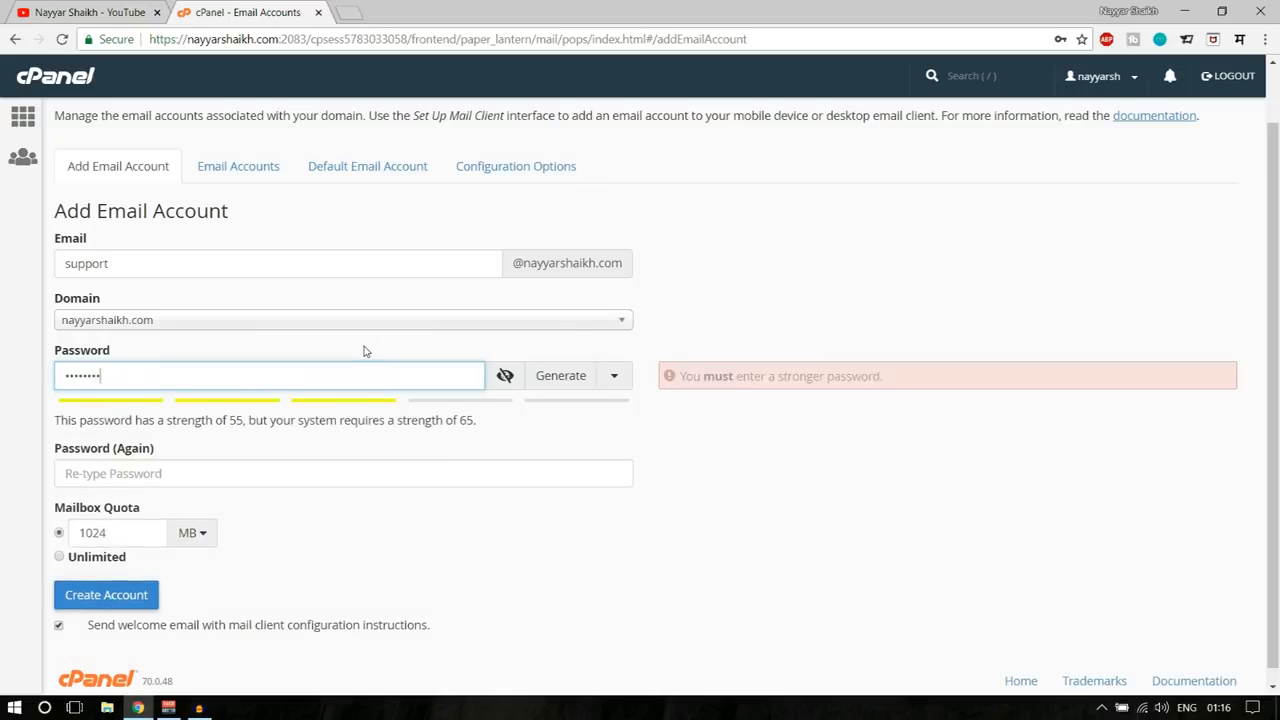
{"action": "type", "text": "a"}
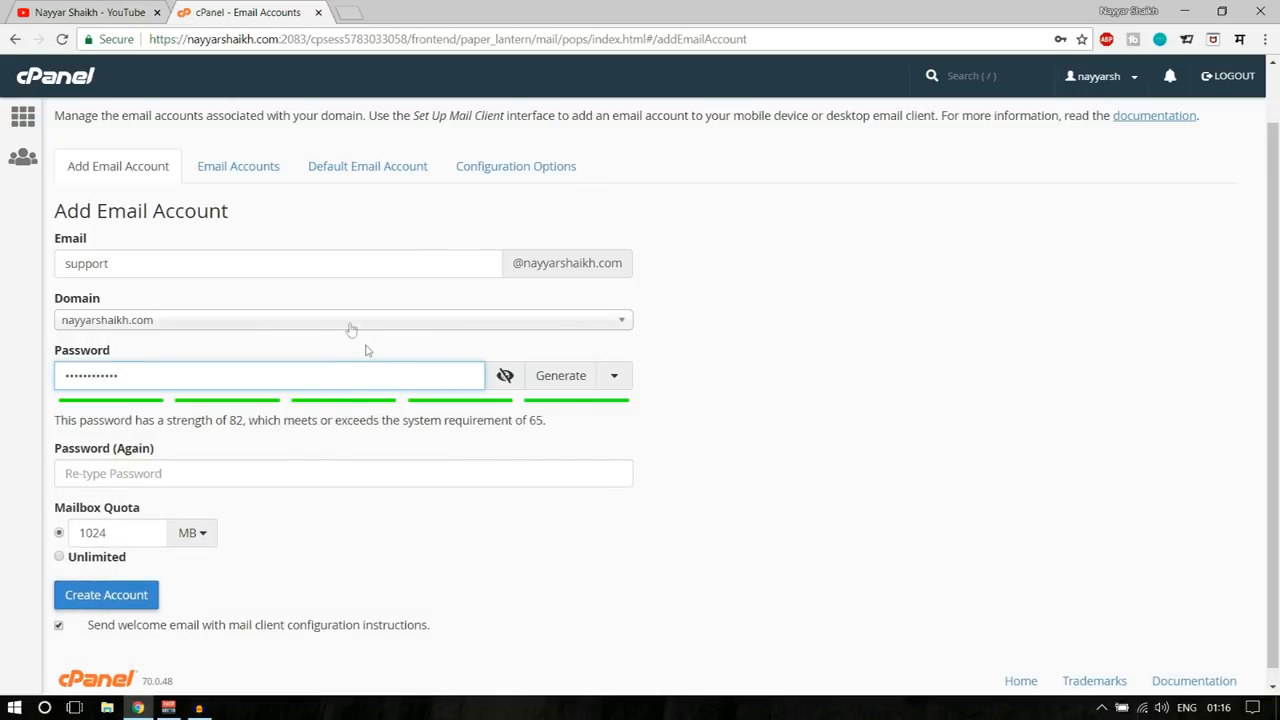
{"action": "left_click", "coordinate": [309, 472]}
{"action": "type", "text": "aaaaa"}
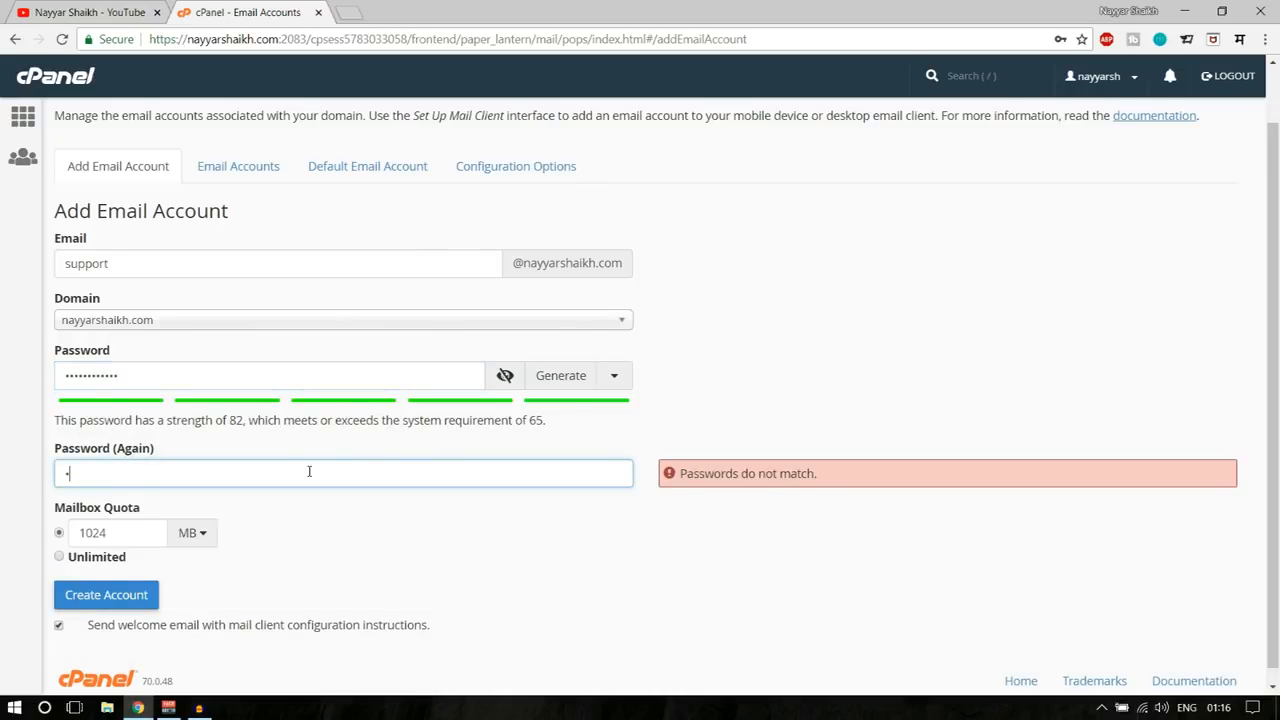
{"action": "type", "text": "aaaaaaa"}
{"action": "left_click", "coordinate": [815, 442]}
- Keep the quota at 1024 MB rather than Unlimited and create the account
{"action": "scroll", "coordinate": [943, 417], "scroll_direction": "down", "scroll_amount": 1}
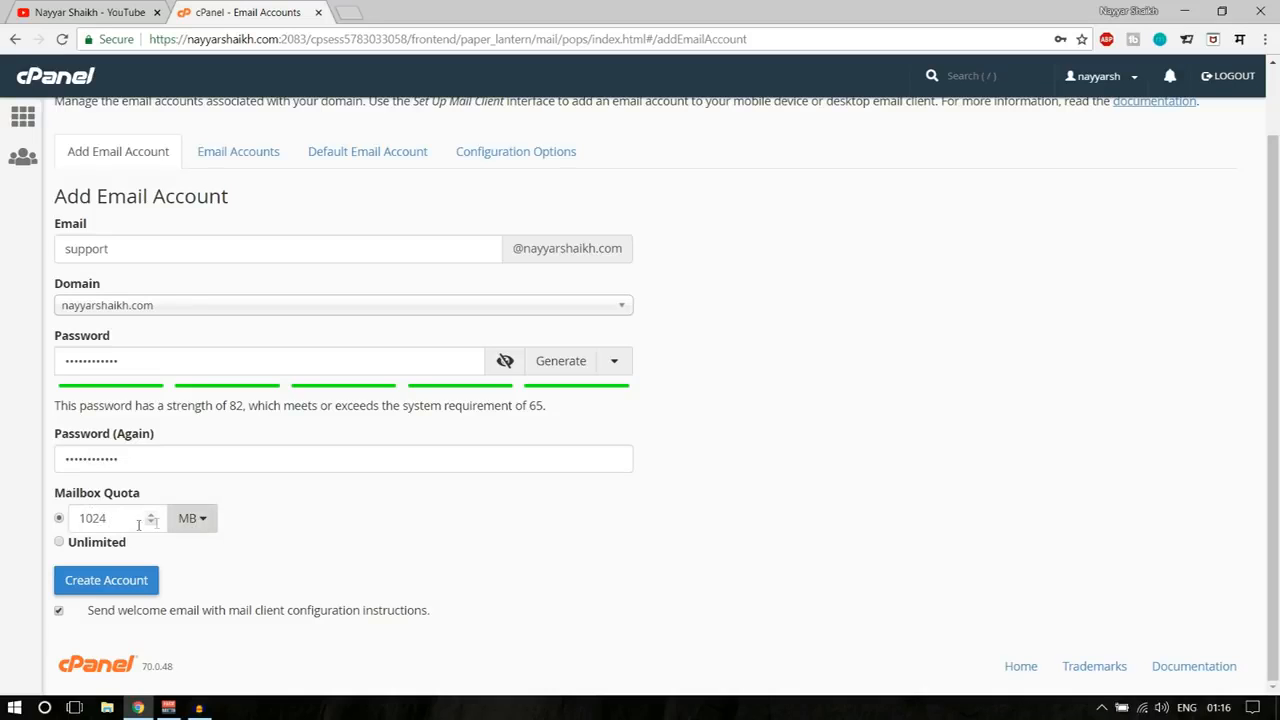
{"action": "double_click", "coordinate": [95, 518]}
{"action": "left_click", "coordinate": [306, 525]}
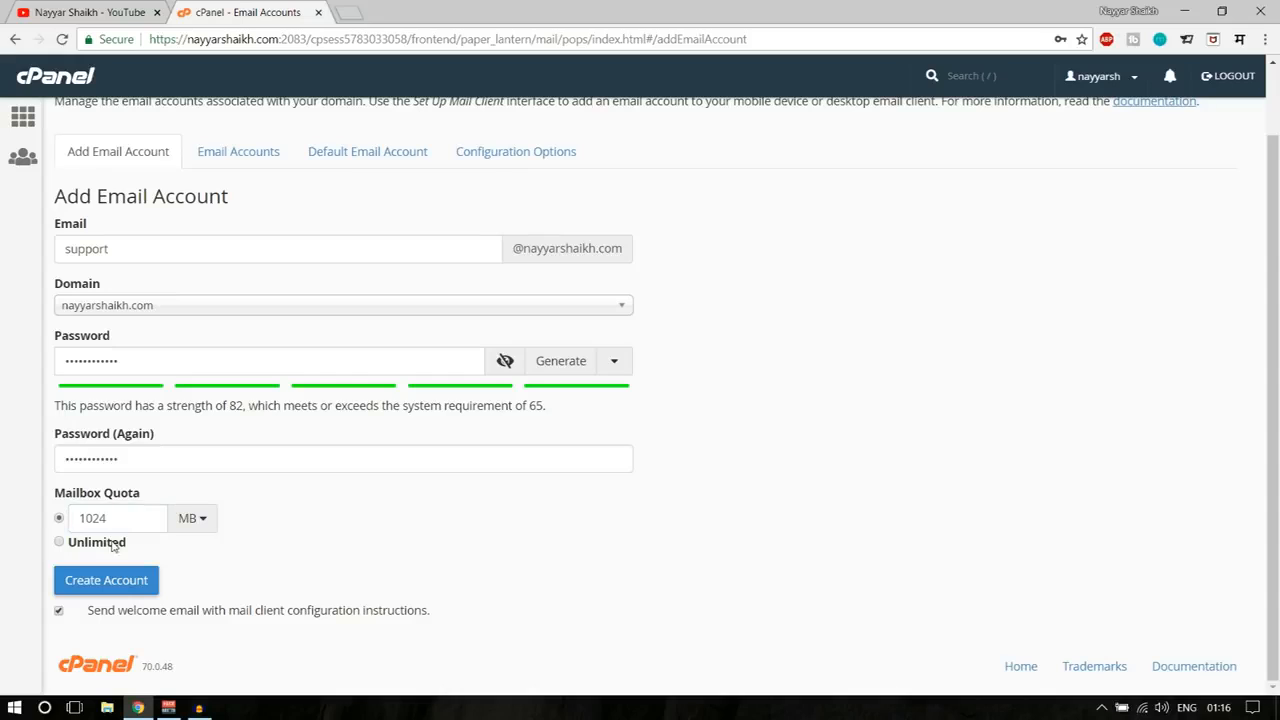
{"action": "left_click", "coordinate": [60, 543]}
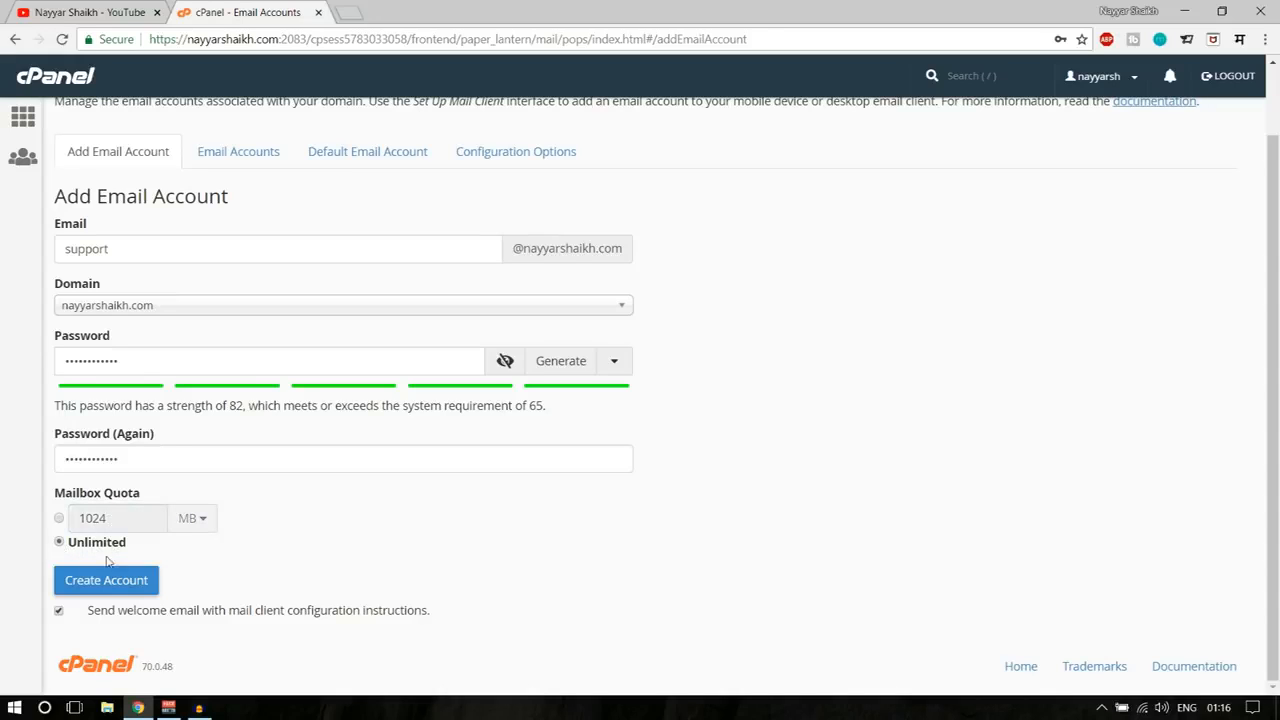
{"action": "left_click", "coordinate": [59, 518]}
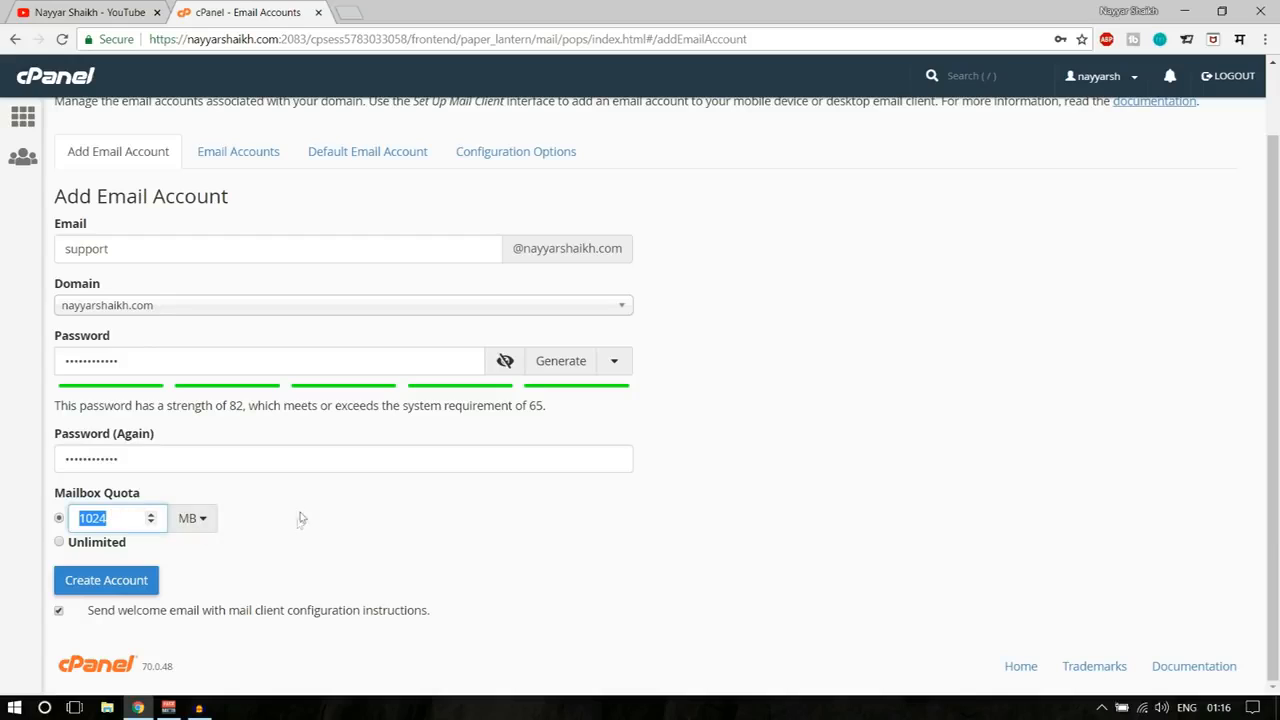
{"action": "left_click", "coordinate": [117, 588]}
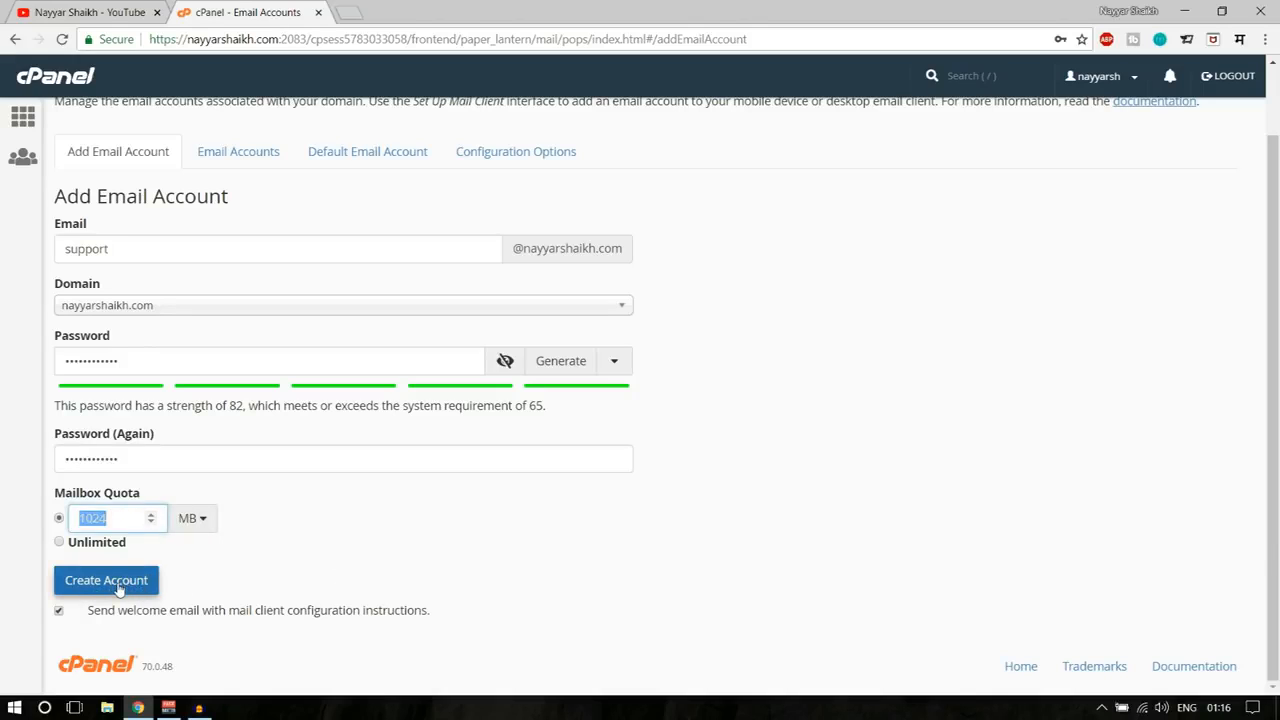
- Check the success message for the new support address, view Configuration Options, then return to Add Email Account
{"action": "scroll", "coordinate": [1053, 457], "scroll_direction": "down", "scroll_amount": 1}
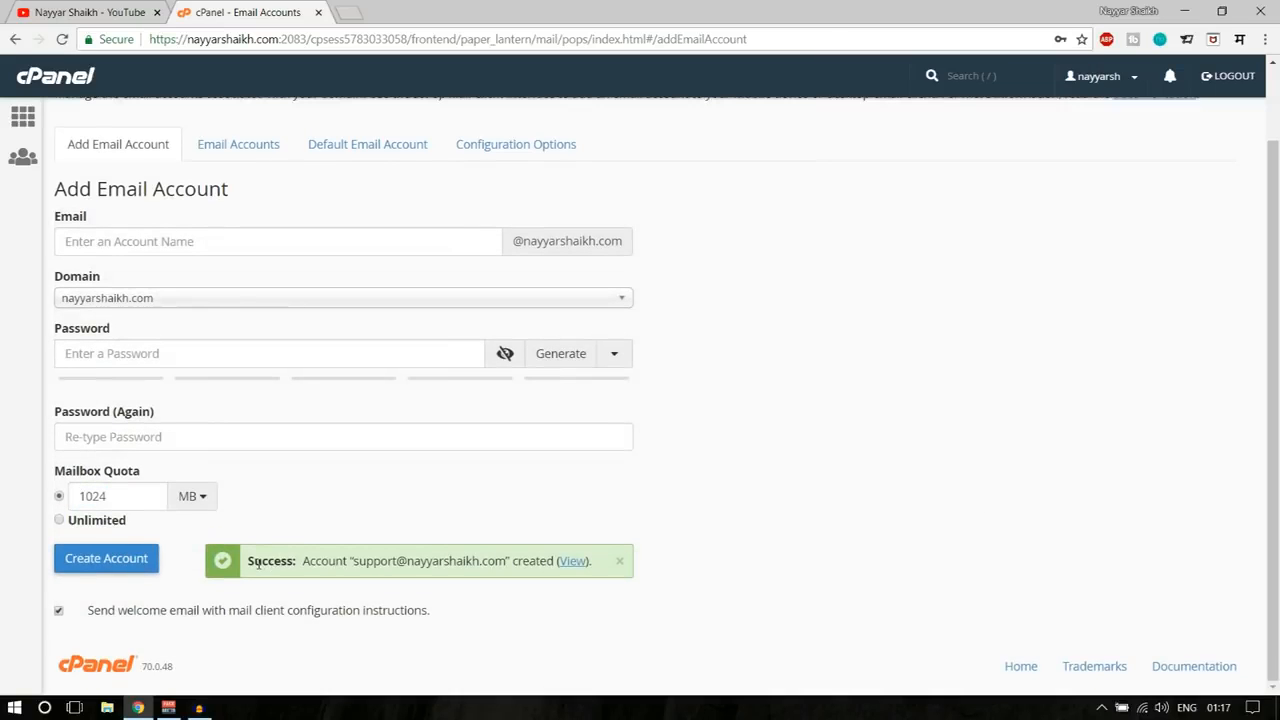
{"action": "left_click_drag", "start_coordinate": [251, 560], "coordinate": [471, 565]}
{"action": "left_click", "coordinate": [470, 572]}
{"action": "left_click_drag", "start_coordinate": [352, 565], "coordinate": [506, 562]}
{"action": "key", "text": "ctrl+c"}
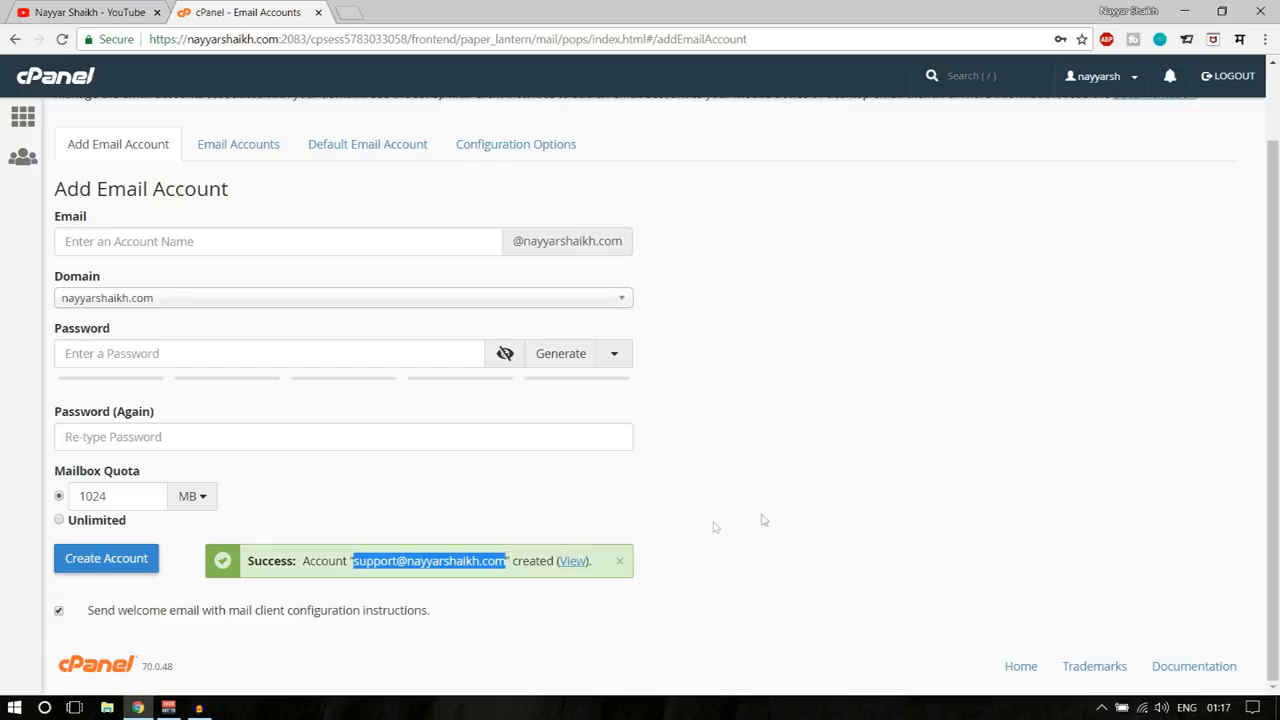
{"action": "scroll", "coordinate": [790, 526], "scroll_direction": "up", "scroll_amount": 1}
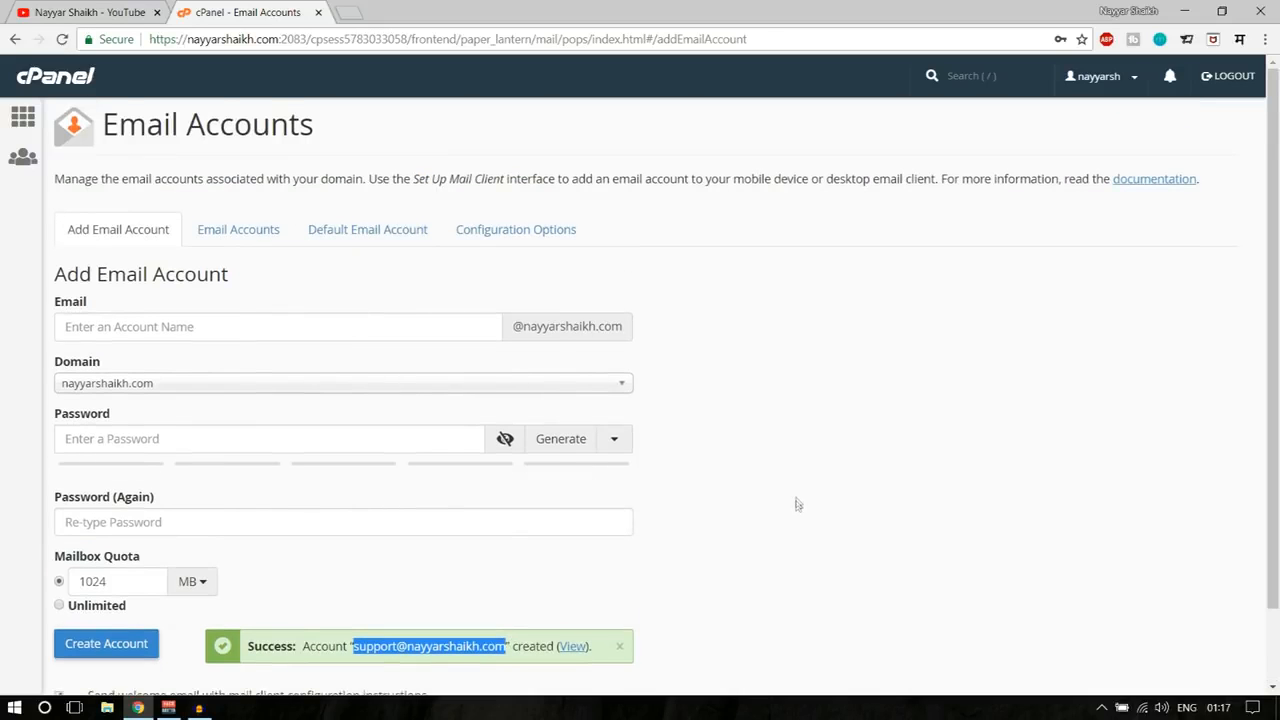
{"action": "left_click", "coordinate": [507, 235]}
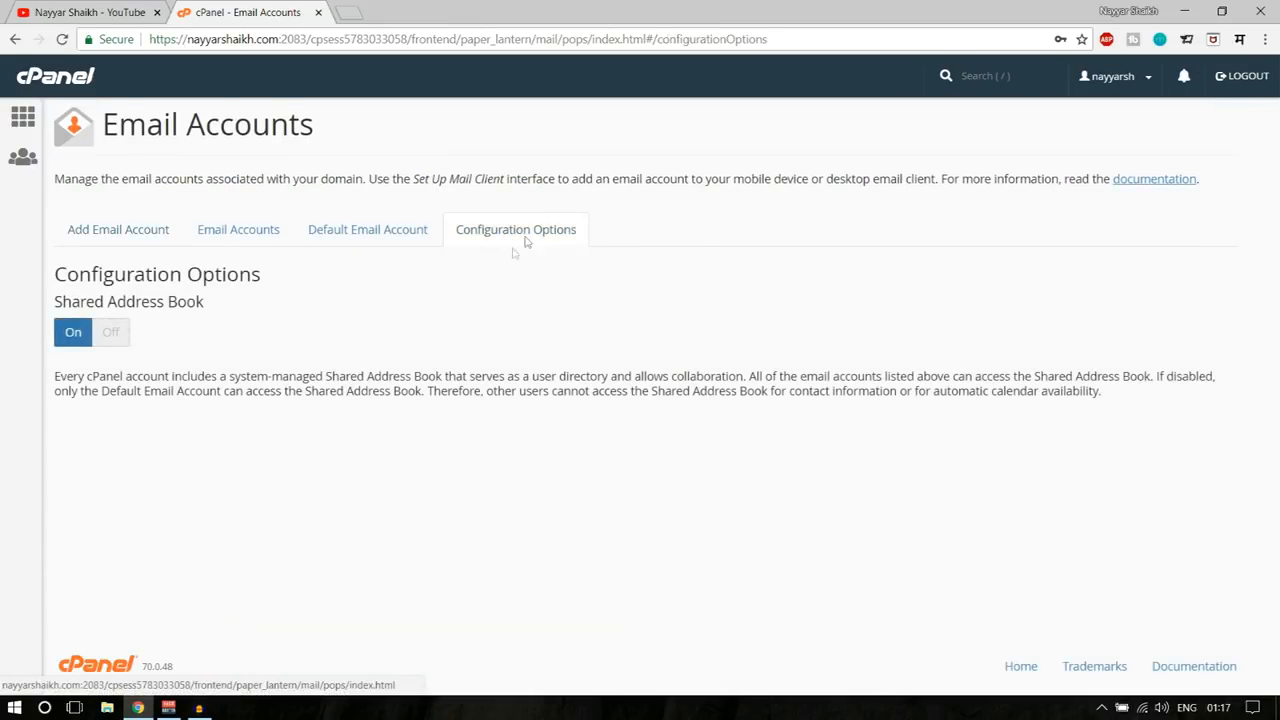
{"action": "left_click", "coordinate": [126, 237]}
- Load gmail.com in a new tab and open the full Settings page from the gear menu
{"action": "left_click", "coordinate": [347, 12]}
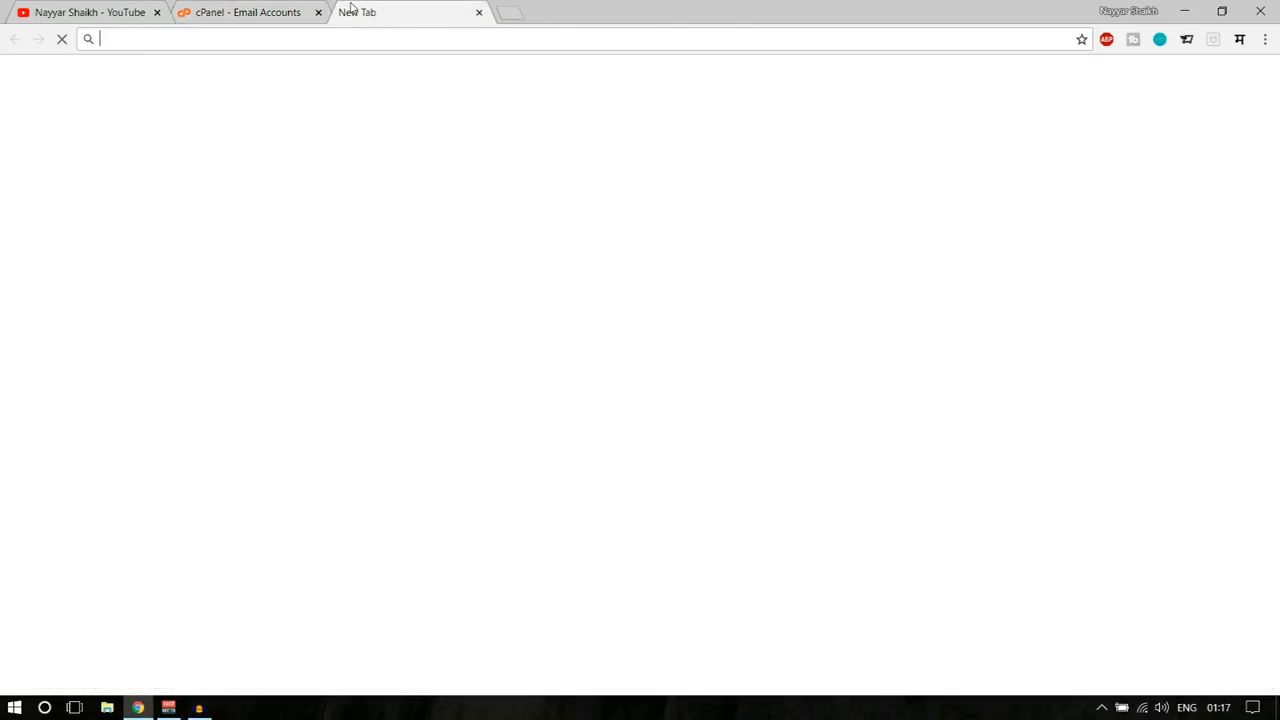
{"action": "type", "text": "gmail.com"}
{"action": "key", "text": "Return"}
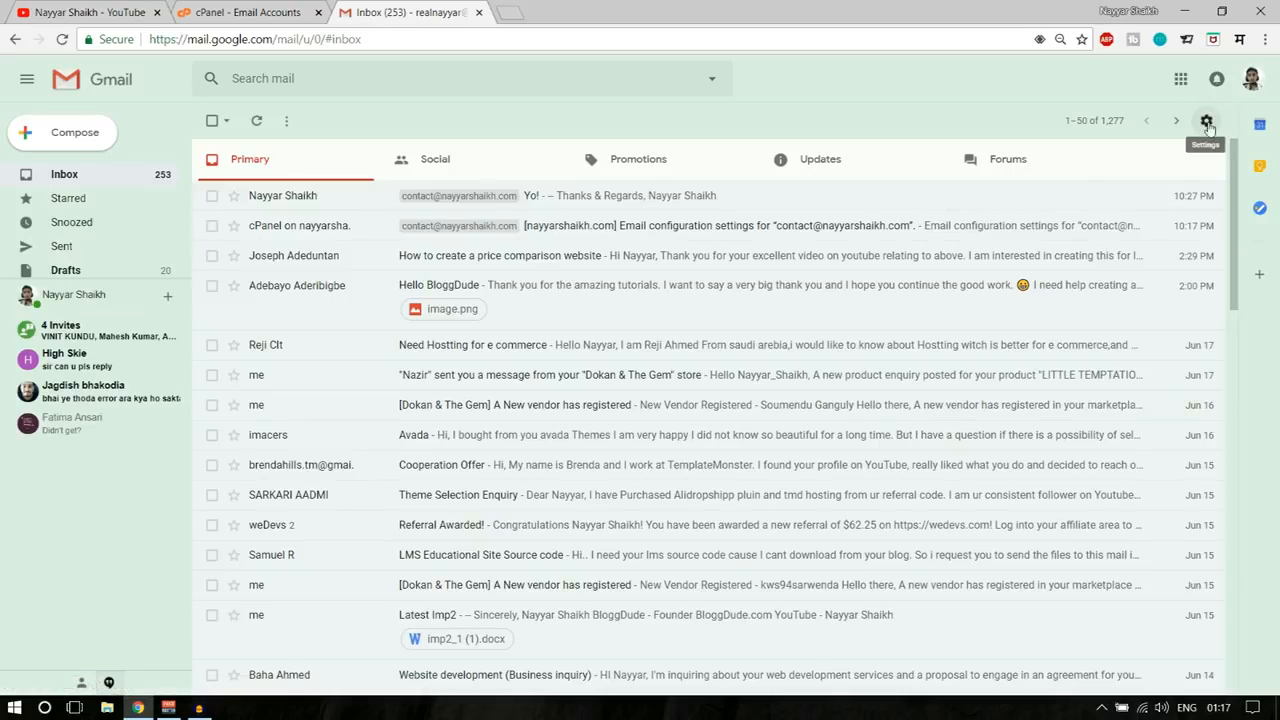
{"action": "left_click", "coordinate": [1207, 122]}
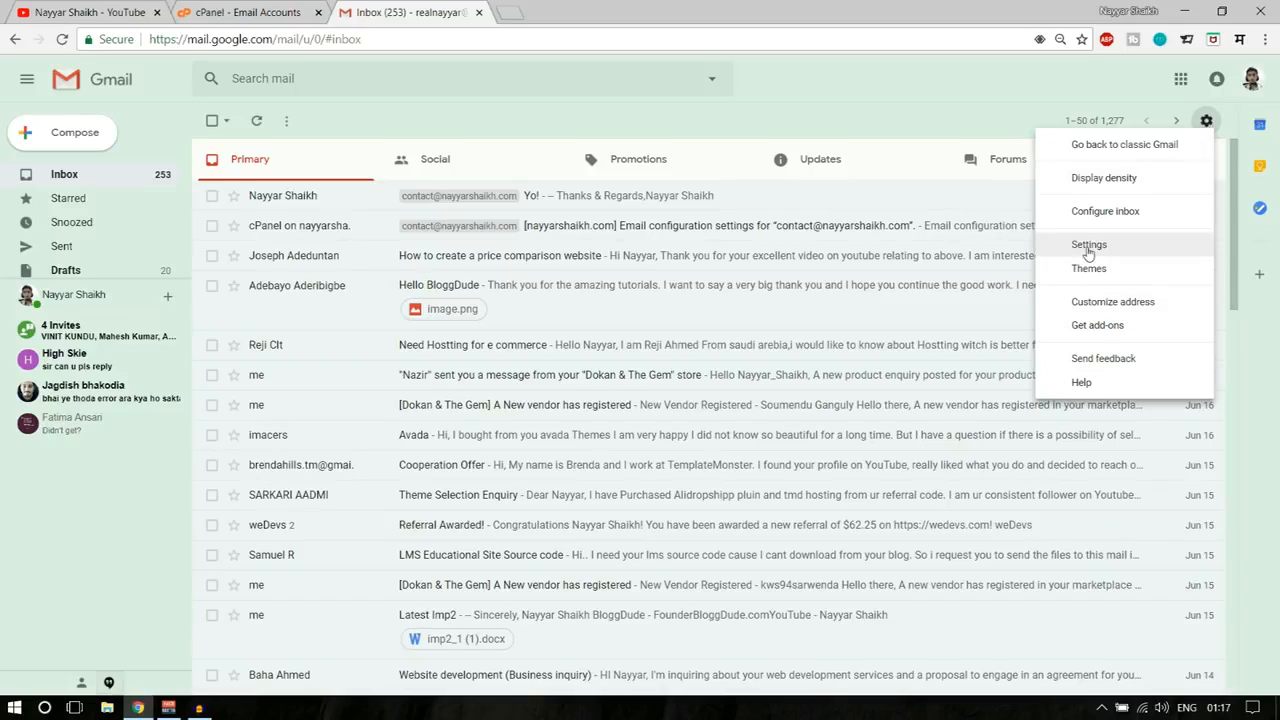
{"action": "left_click", "coordinate": [1075, 250]}
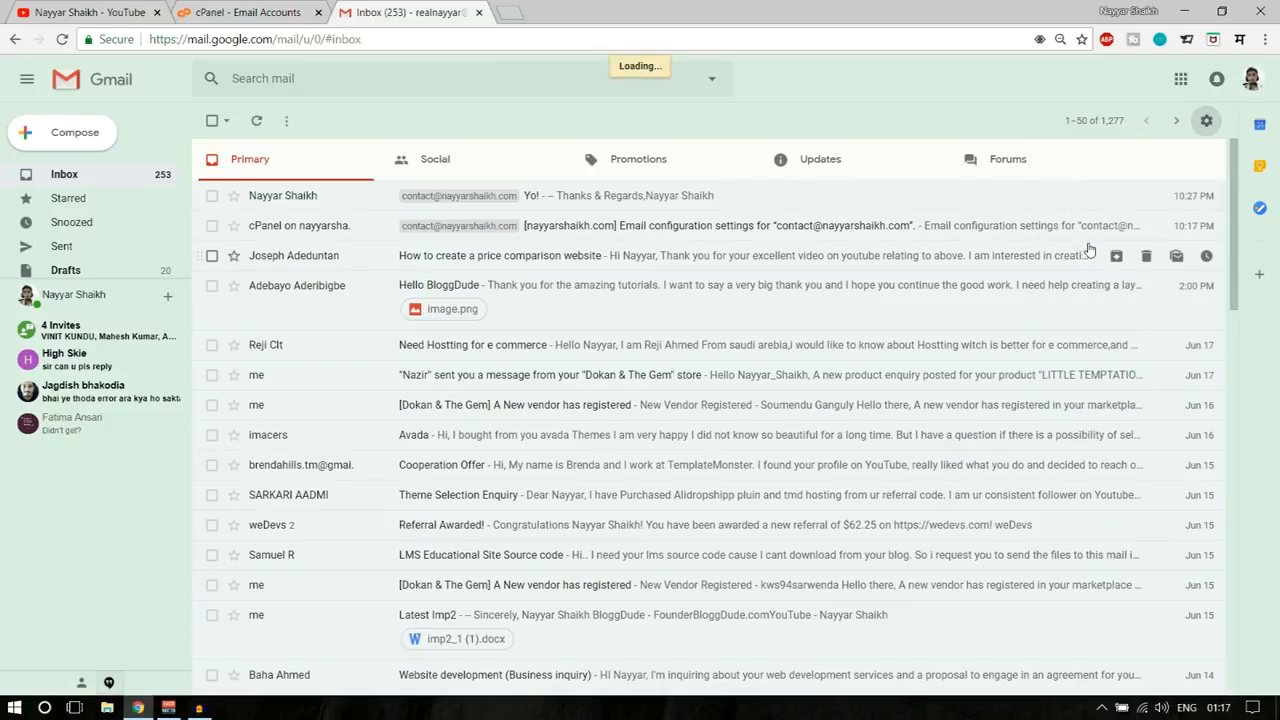
{"action": "scroll", "coordinate": [975, 420], "scroll_direction": "down", "scroll_amount": 2}
{"action": "scroll", "coordinate": [930, 414], "scroll_direction": "up", "scroll_amount": 2}
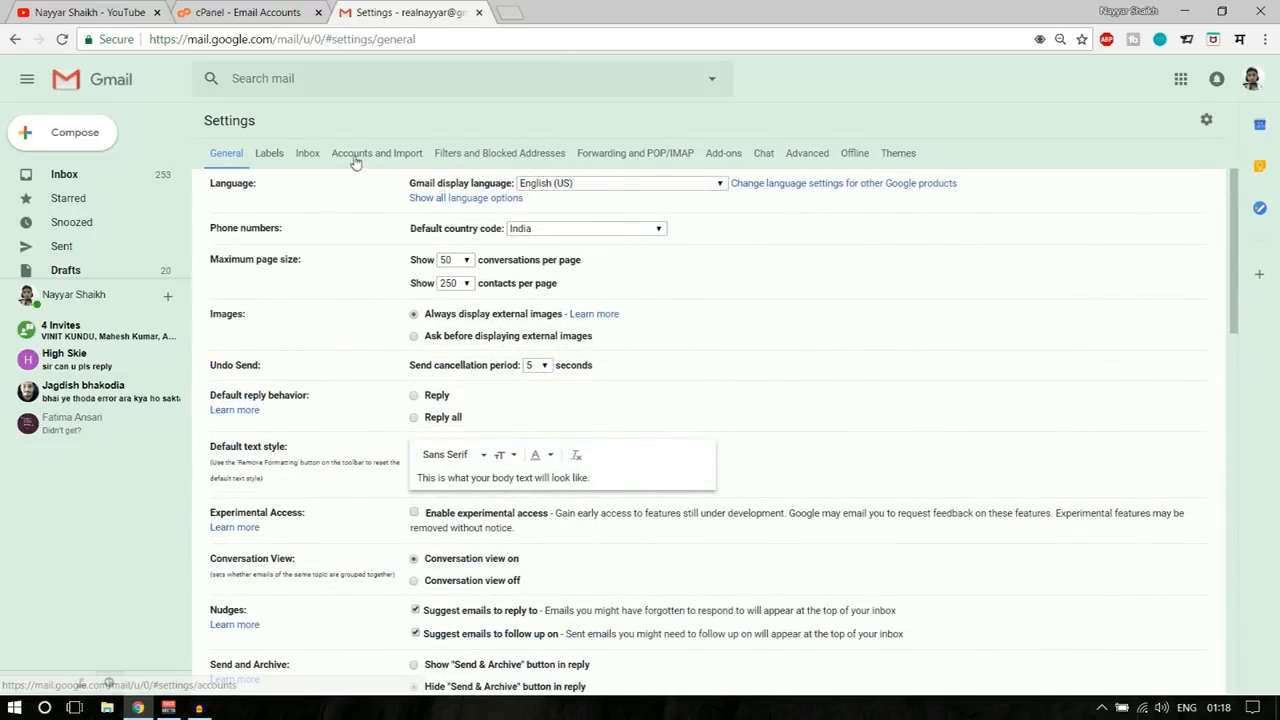
- Review the existing POP3 entry under Accounts and Import, then start 'Add a mail account'
{"action": "left_click", "coordinate": [395, 158]}
{"action": "scroll", "coordinate": [775, 310], "scroll_direction": "down", "scroll_amount": 2}
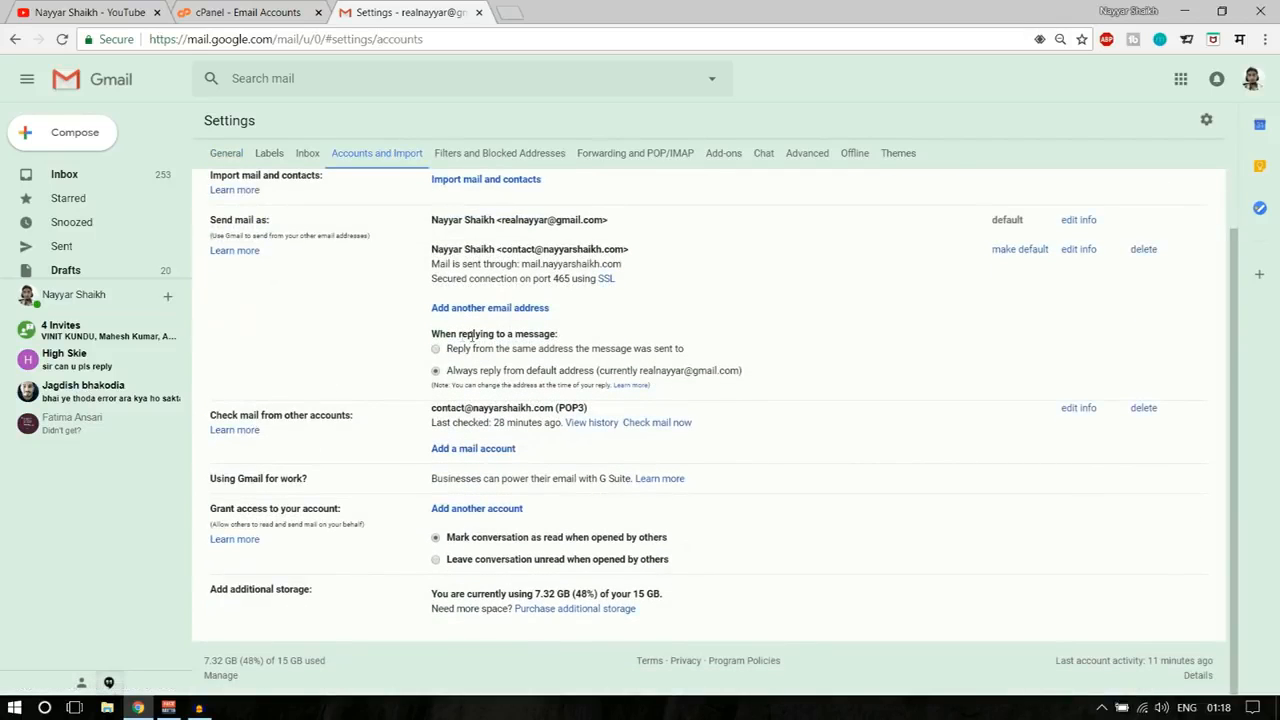
{"action": "left_click_drag", "start_coordinate": [210, 419], "coordinate": [574, 409]}
{"action": "left_click", "coordinate": [373, 417]}
{"action": "left_click", "coordinate": [508, 410]}
{"action": "left_click_drag", "start_coordinate": [429, 410], "coordinate": [520, 409]}
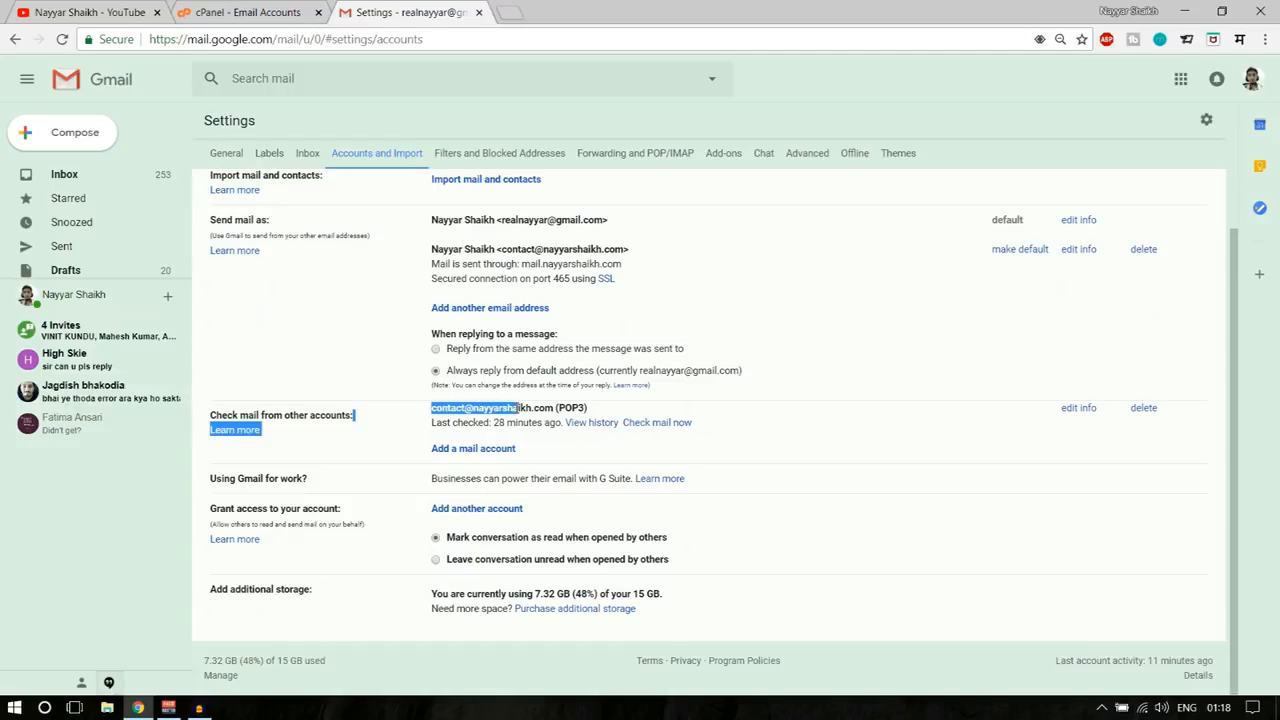
{"action": "left_click", "coordinate": [549, 407]}
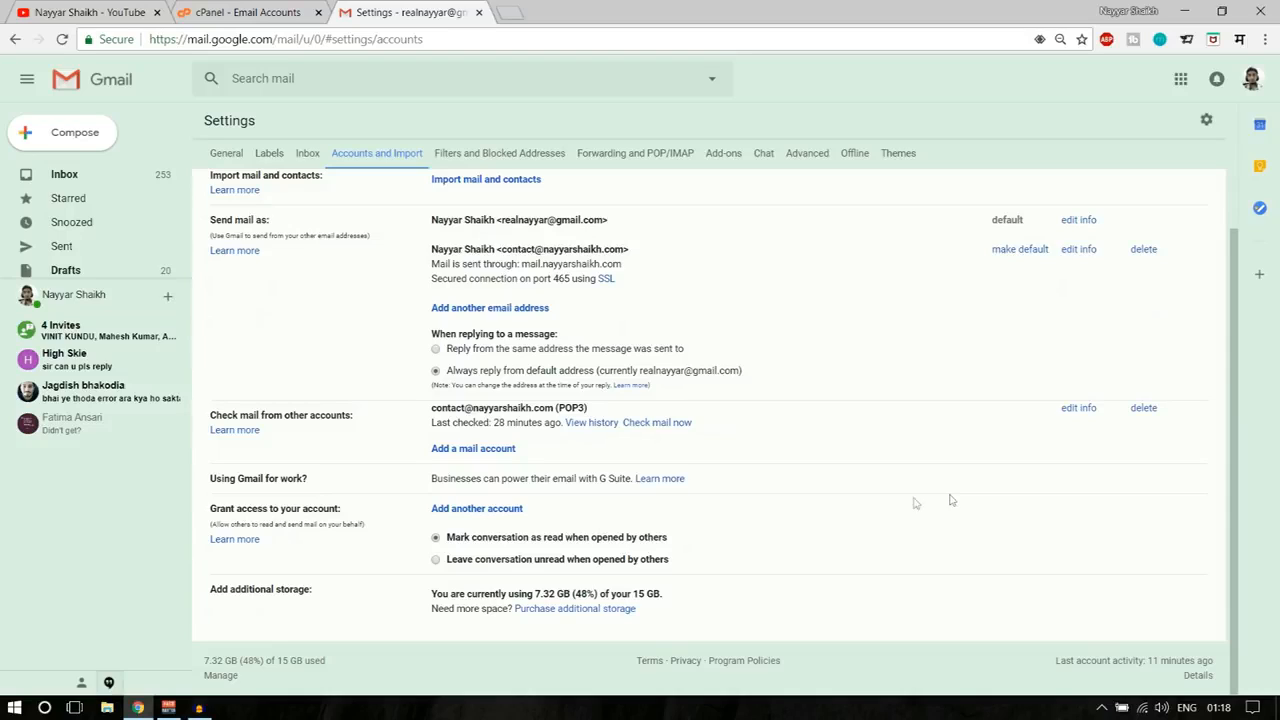
{"action": "left_click", "coordinate": [487, 456]}
{"action": "left_click_drag", "start_coordinate": [228, 18], "coordinate": [631, 160]}
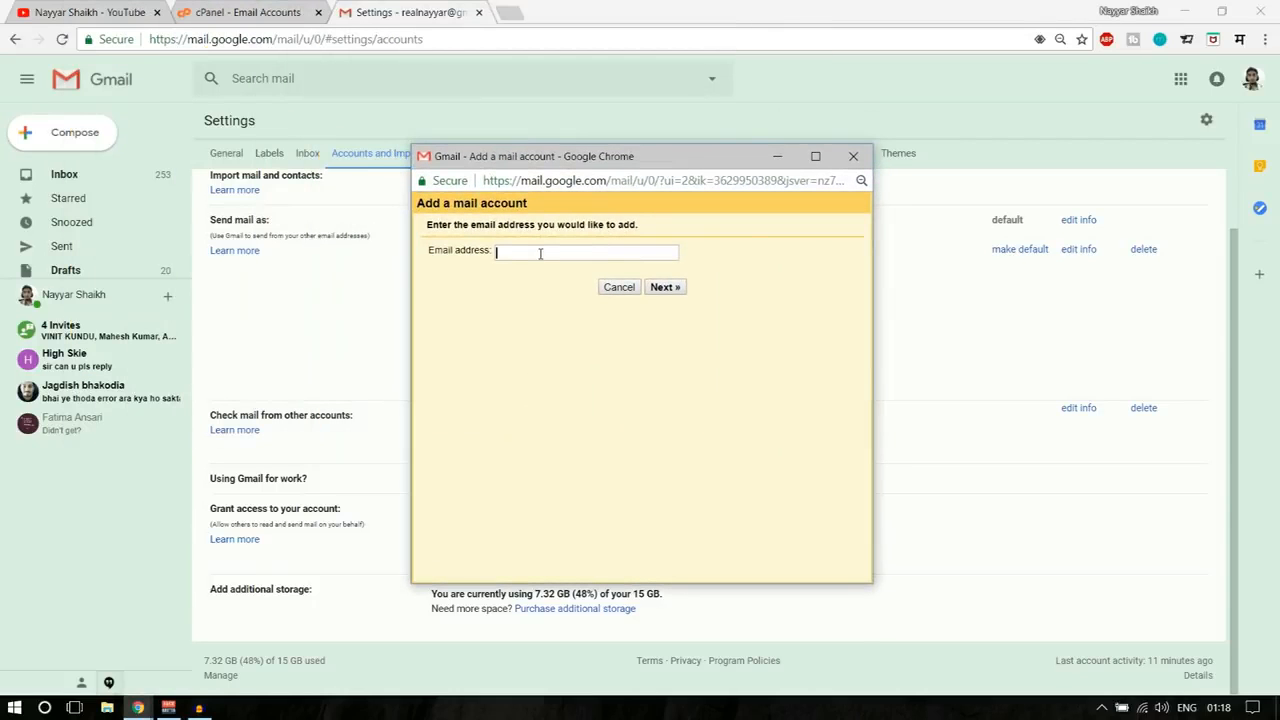
- Paste the support address, then use the full address as username and enter the mailbox password
{"action": "left_click", "coordinate": [540, 253]}
{"action": "key", "text": "ctrl+v"}
{"action": "left_click", "coordinate": [664, 288]}
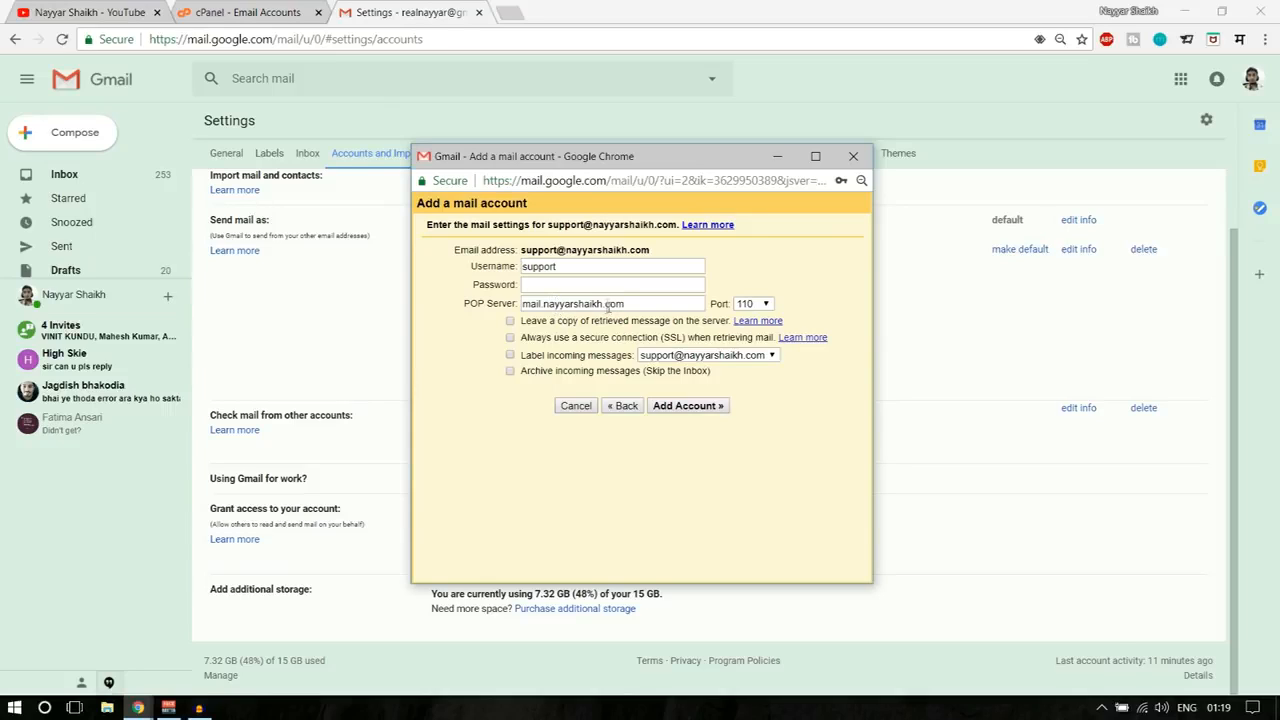
{"action": "double_click", "coordinate": [563, 266]}
{"action": "key", "text": "ctrl+v"}
{"action": "left_click", "coordinate": [555, 284]}
{"action": "type", "text": "*"}
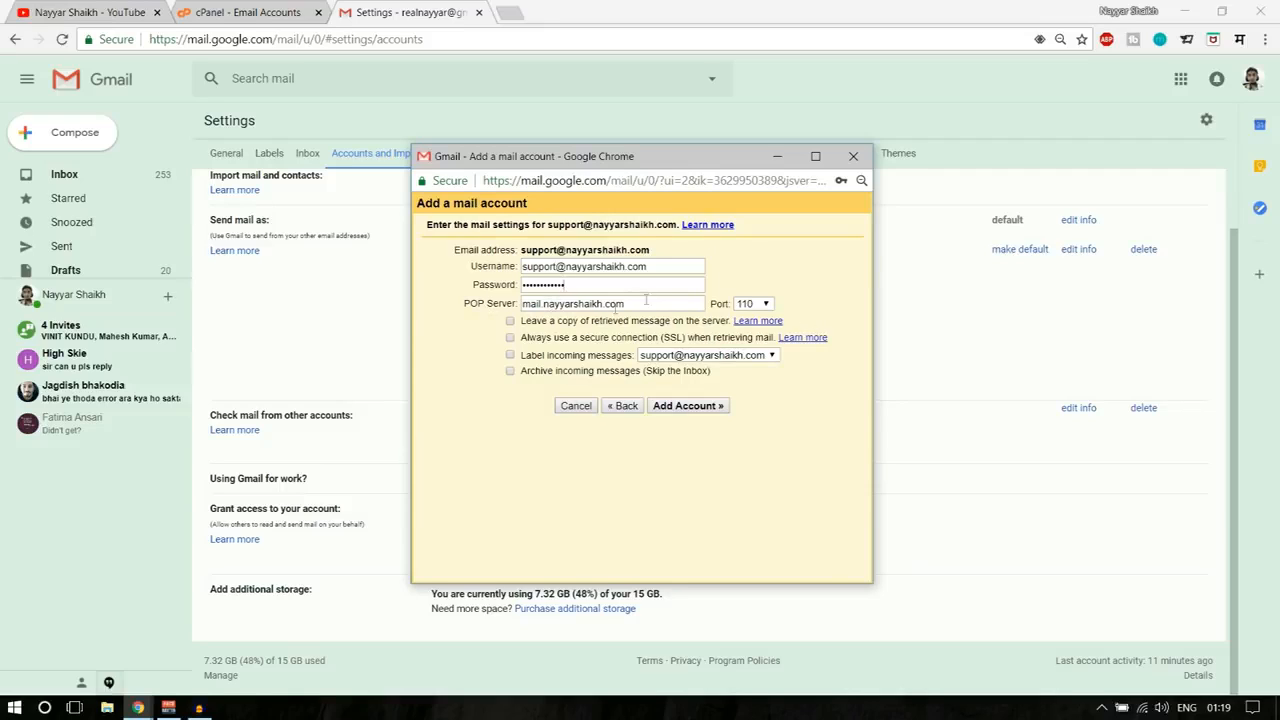
{"action": "left_click_drag", "start_coordinate": [647, 303], "coordinate": [515, 310]}
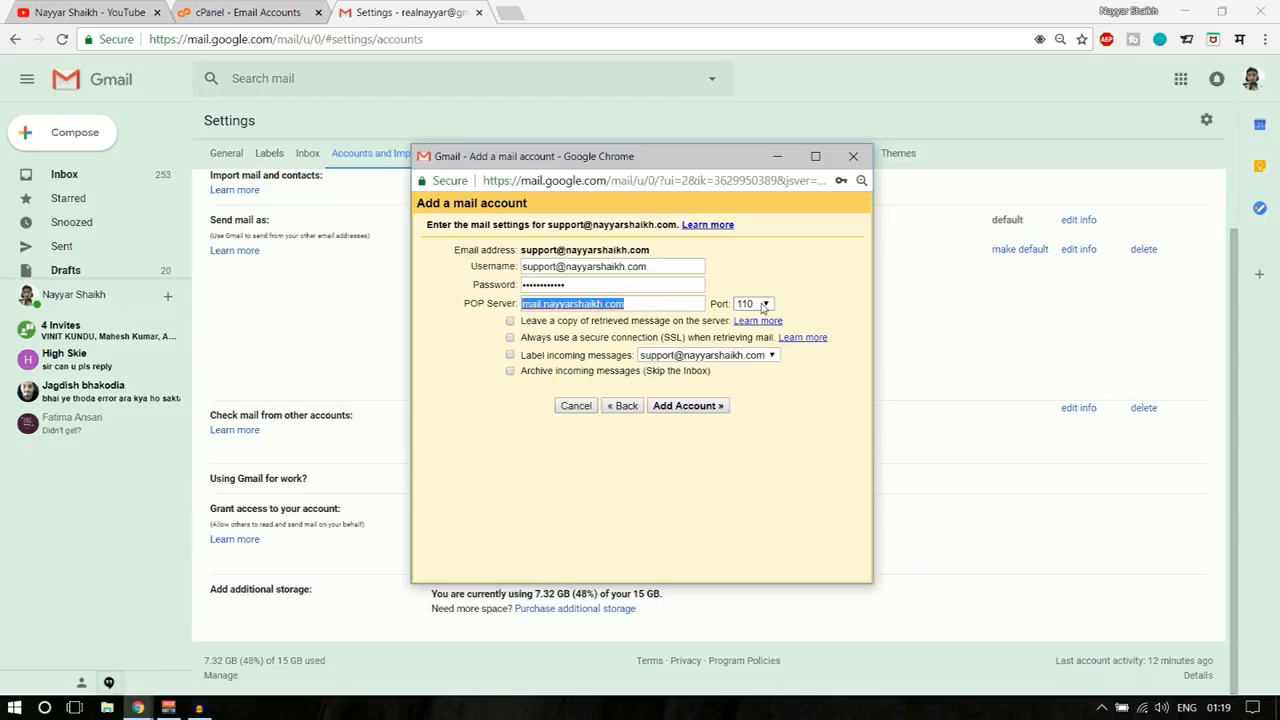
- Change the POP port from 110 to 995
{"action": "left_click", "coordinate": [757, 306]}
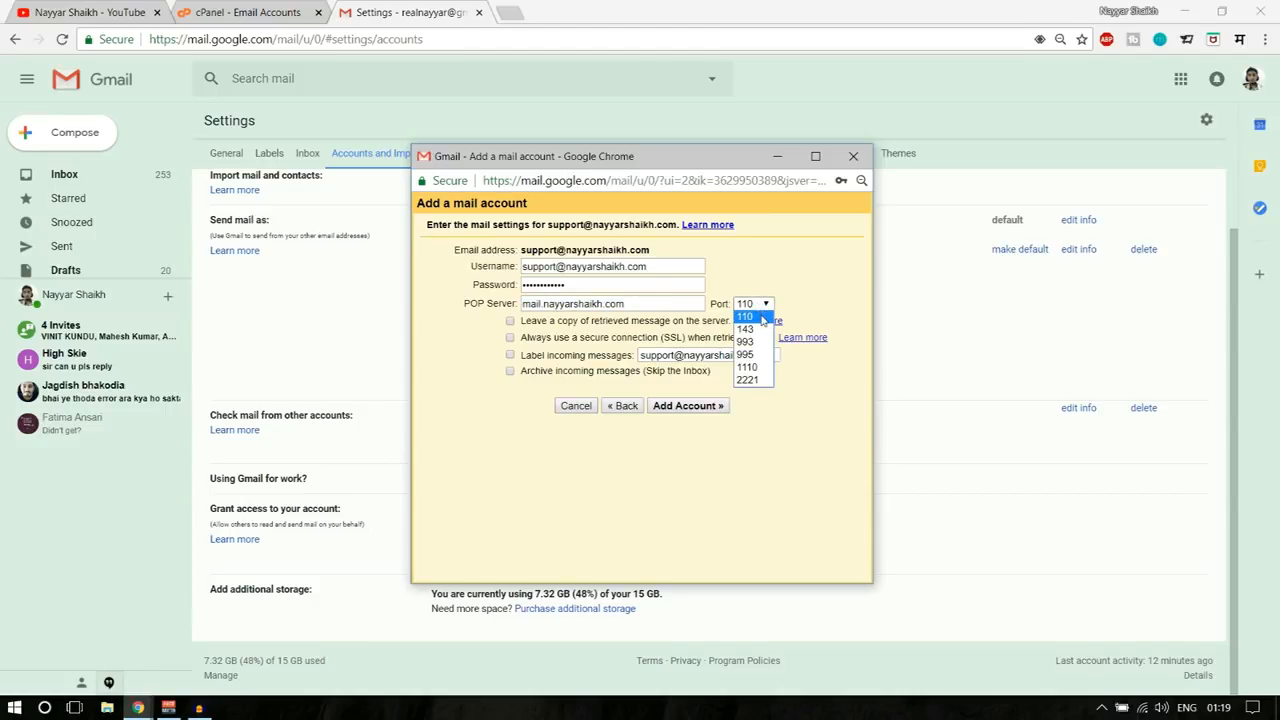
{"action": "left_click", "coordinate": [778, 281]}
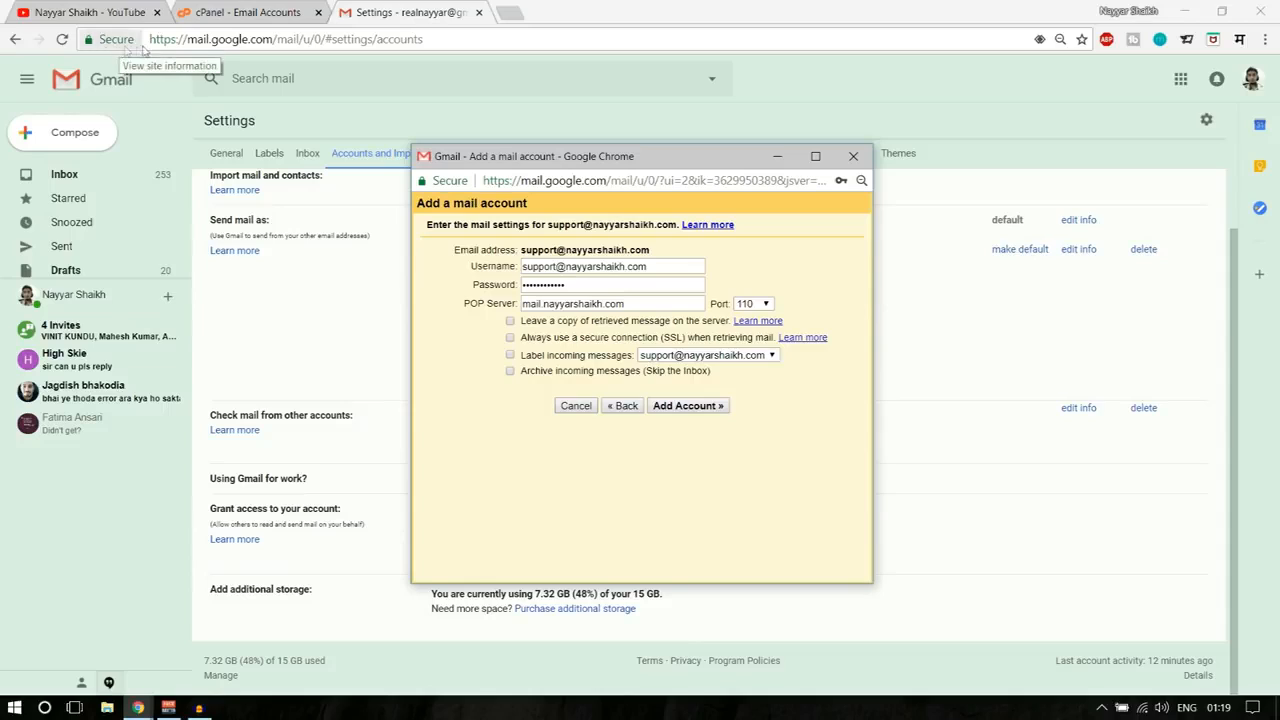
{"action": "left_click", "coordinate": [767, 303]}
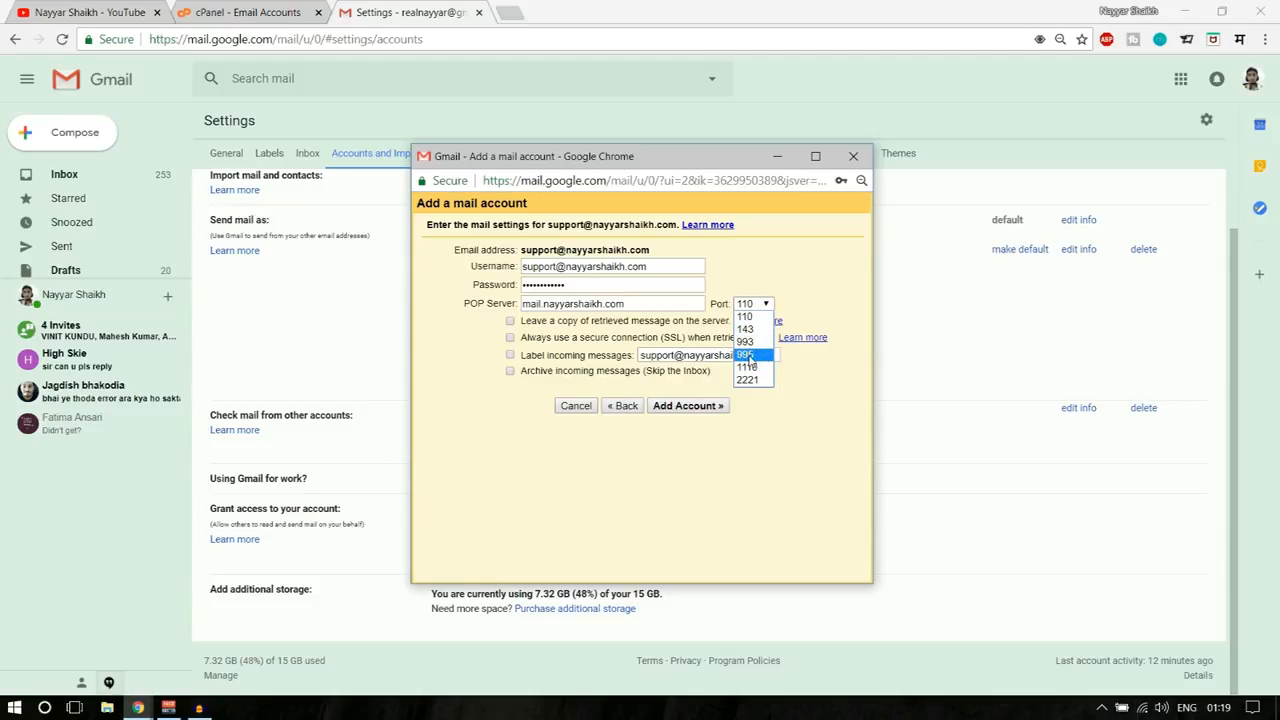
{"action": "left_click", "coordinate": [749, 356]}
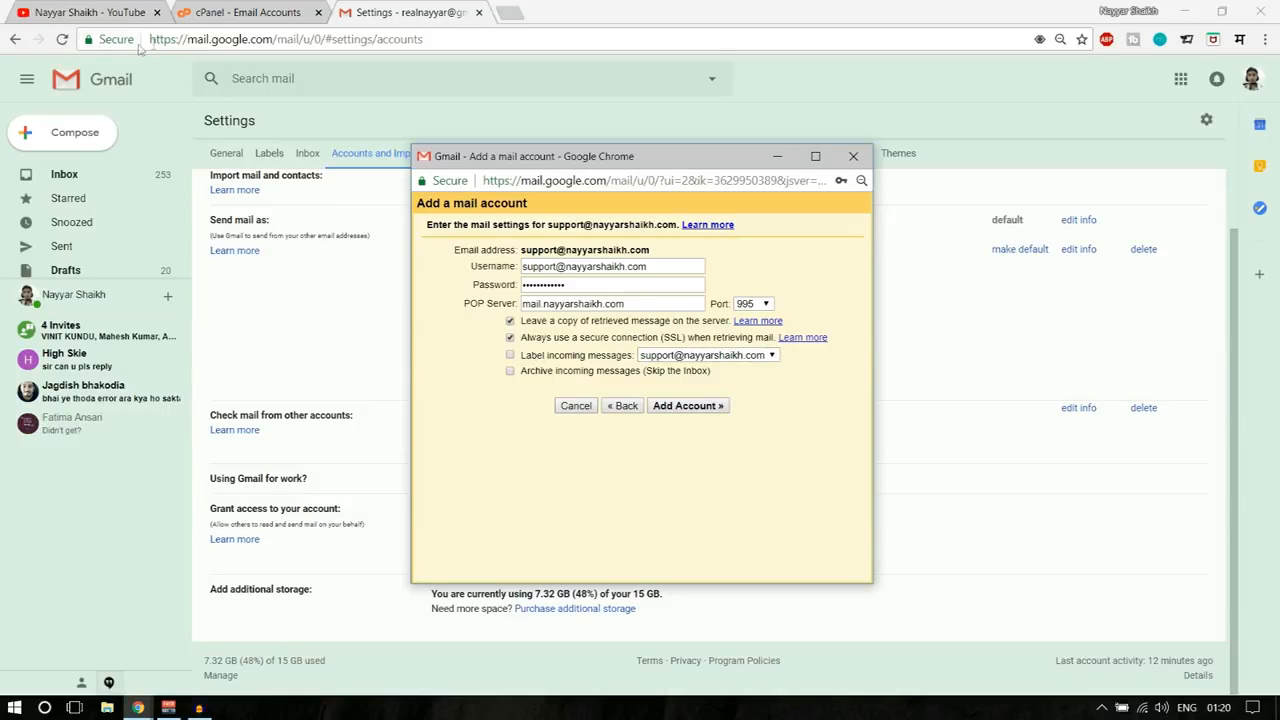
- Turn on 'Label incoming messages' in the Add a mail account window
{"action": "left_click_drag", "start_coordinate": [150, 40], "coordinate": [176, 39]}
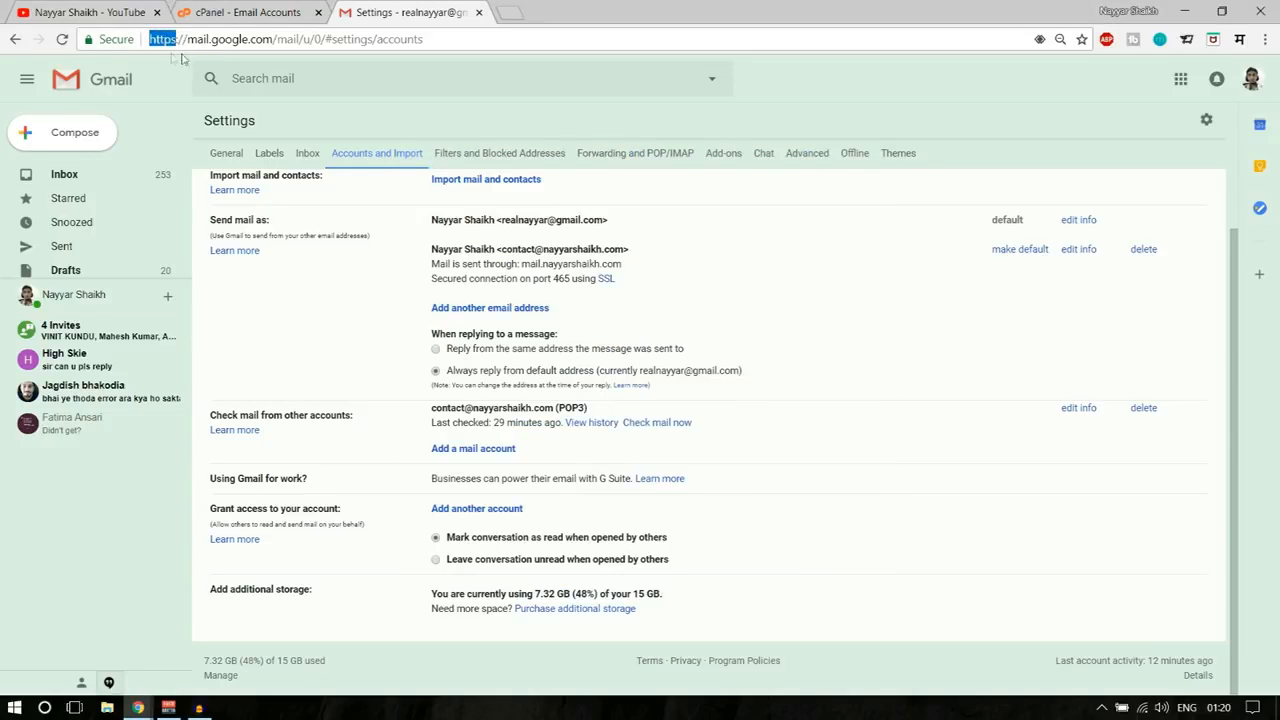
{"action": "mouse_move", "coordinate": [140, 708]}
{"action": "left_click", "coordinate": [263, 654]}
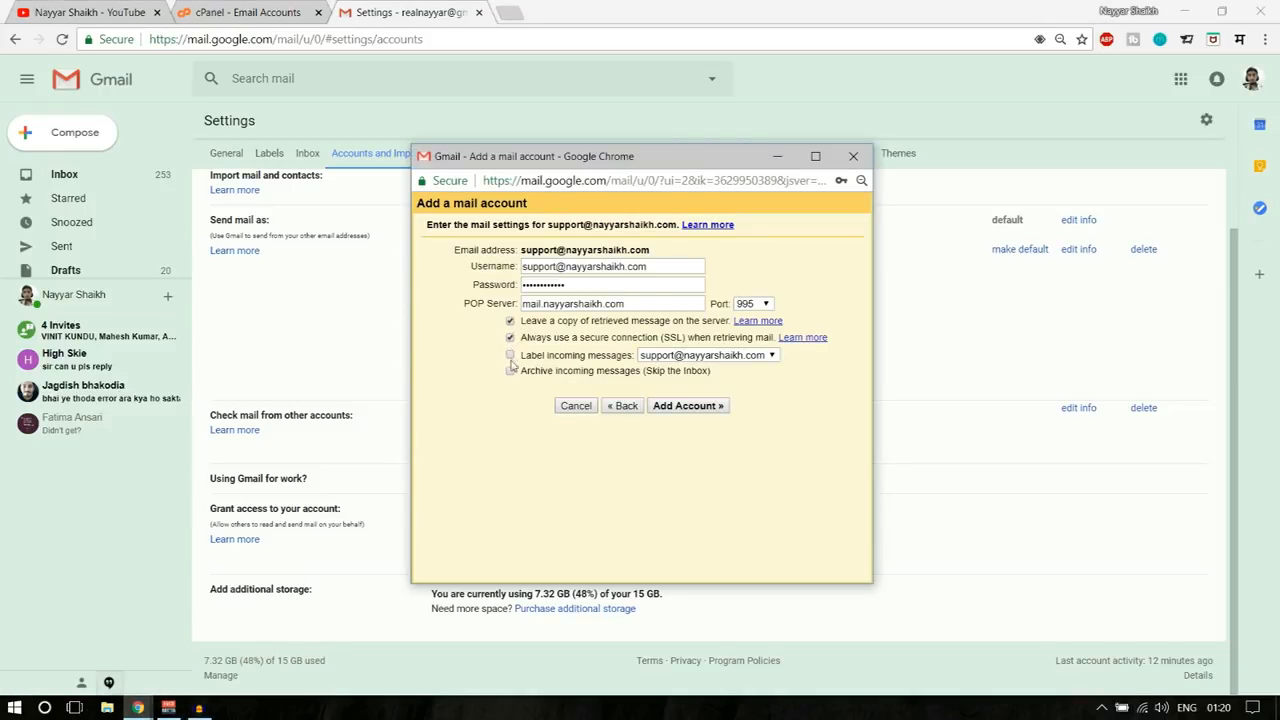
{"action": "left_click", "coordinate": [511, 357]}
- Submit the support mailbox's POP settings and keep its sender name for send-as
{"action": "left_click", "coordinate": [698, 407]}
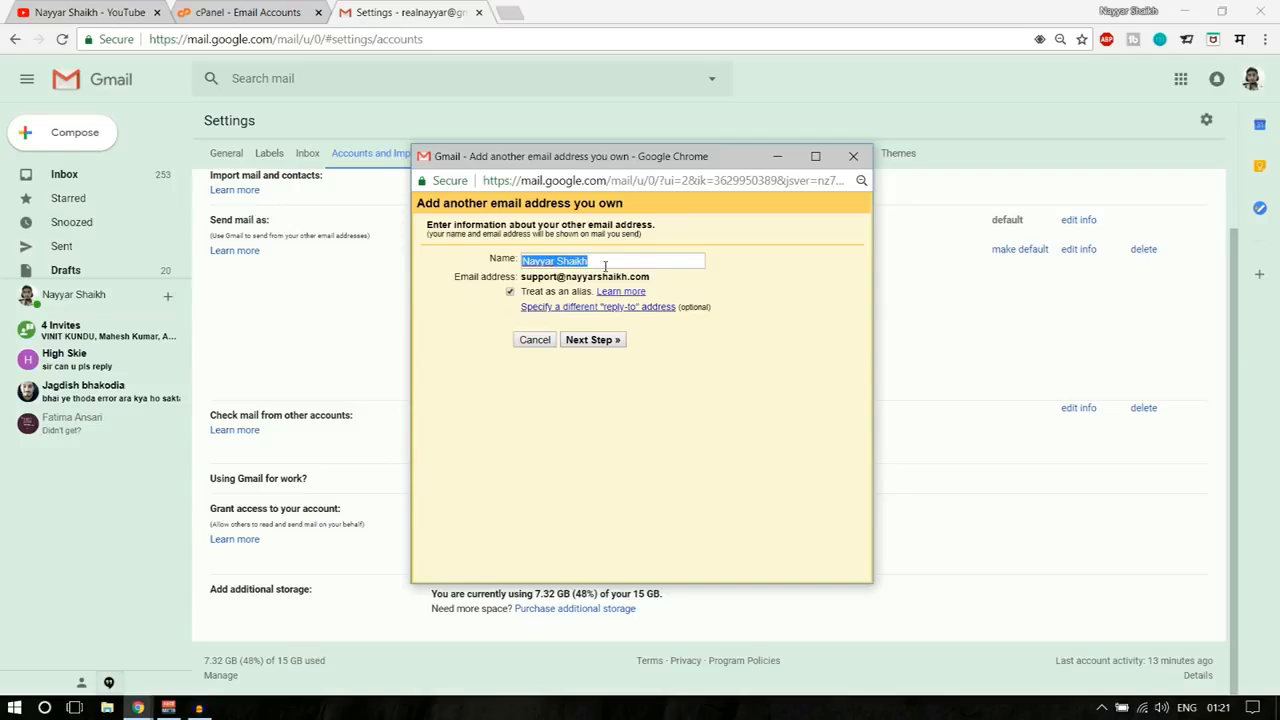
{"action": "left_click", "coordinate": [608, 262]}
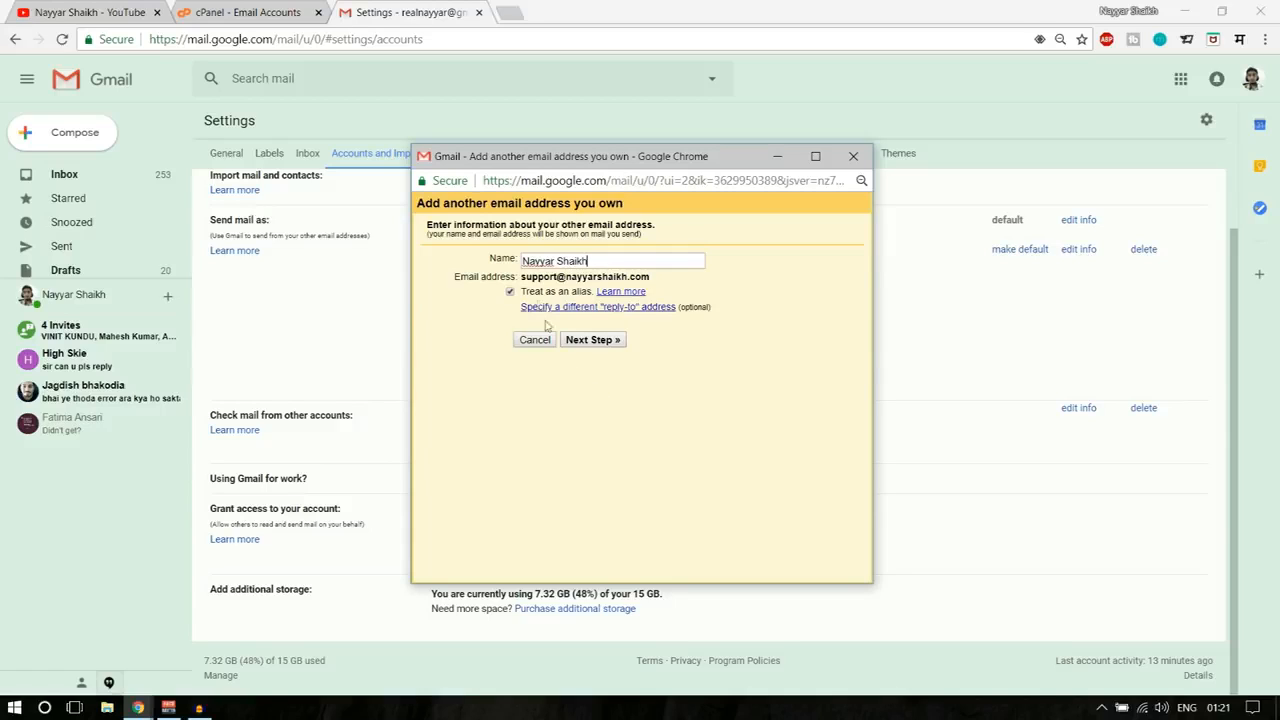
{"action": "left_click", "coordinate": [608, 340]}
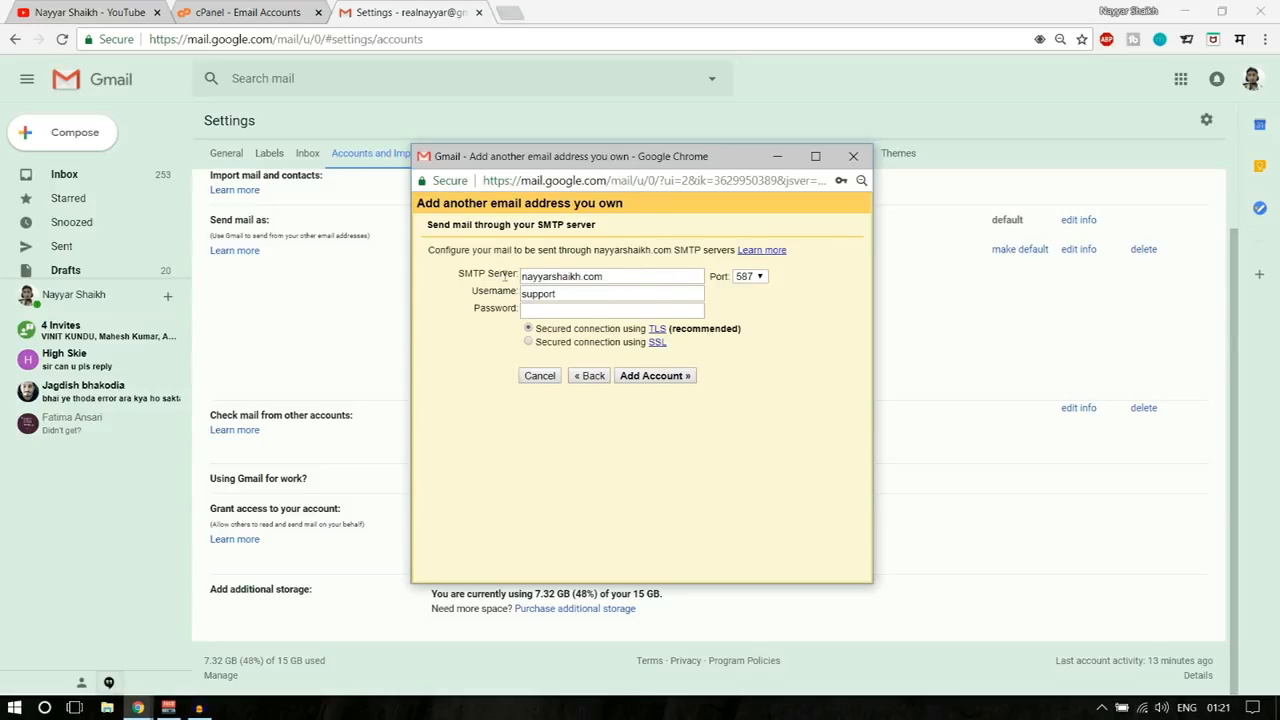
- Use the full support address as SMTP username and prefix the server as mail.nayyarshaikh.com
{"action": "left_click_drag", "start_coordinate": [605, 276], "coordinate": [496, 275]}
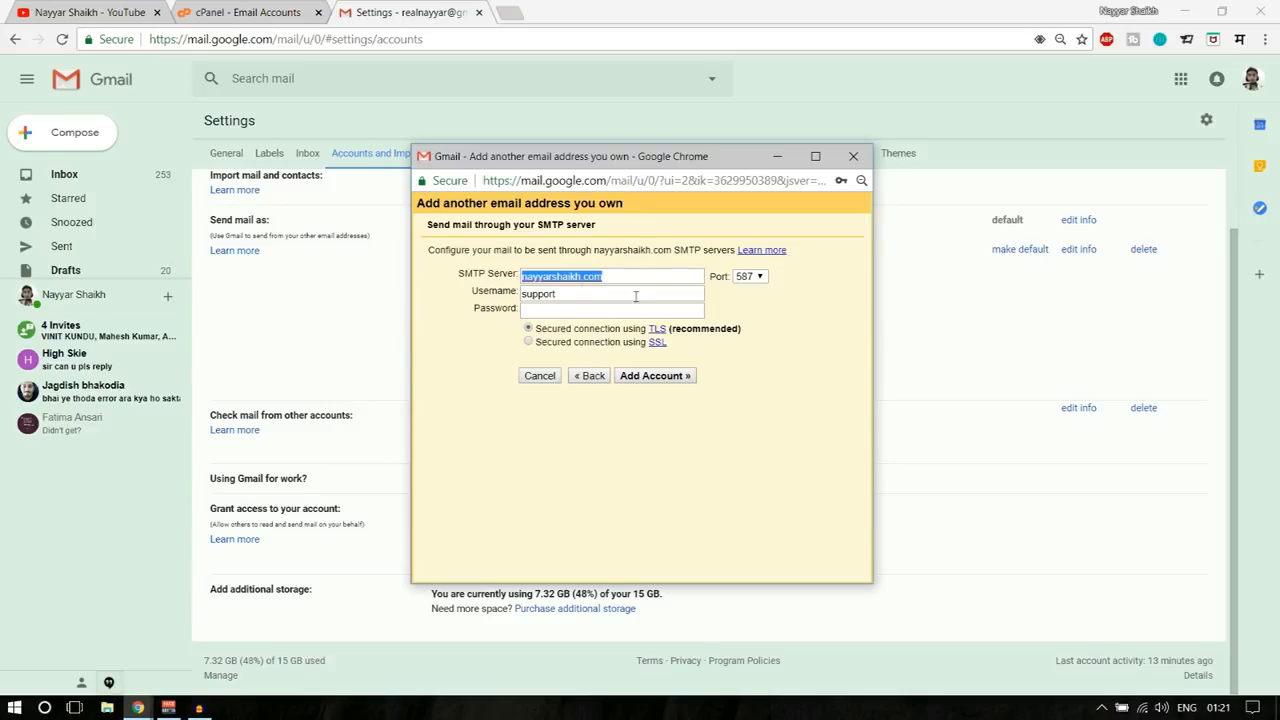
{"action": "left_click_drag", "start_coordinate": [586, 293], "coordinate": [508, 296]}
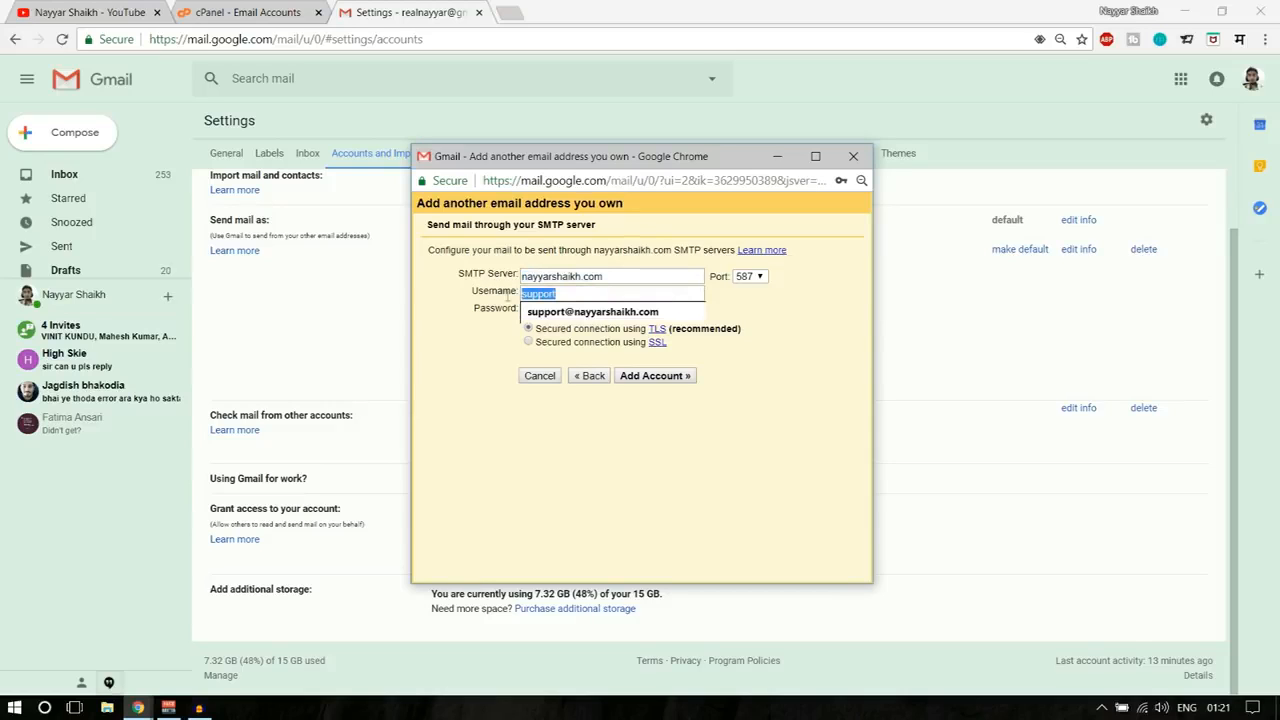
{"action": "left_click", "coordinate": [596, 312]}
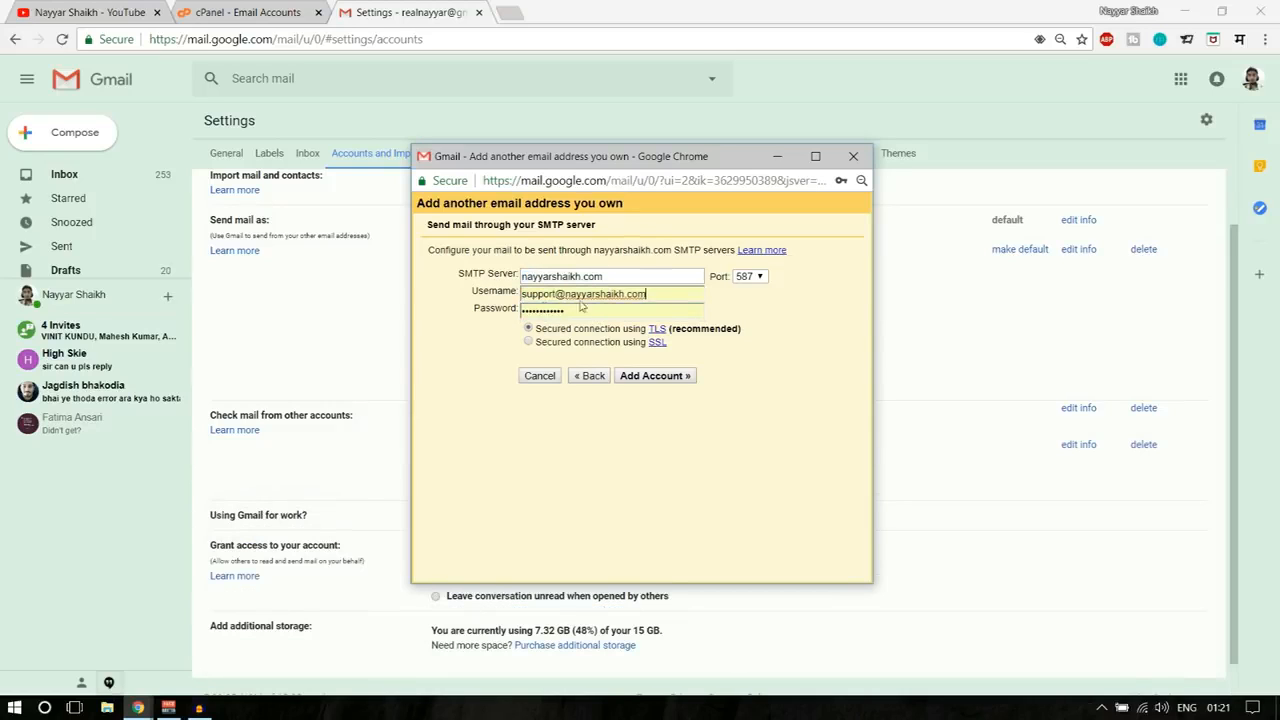
{"action": "left_click", "coordinate": [655, 293]}
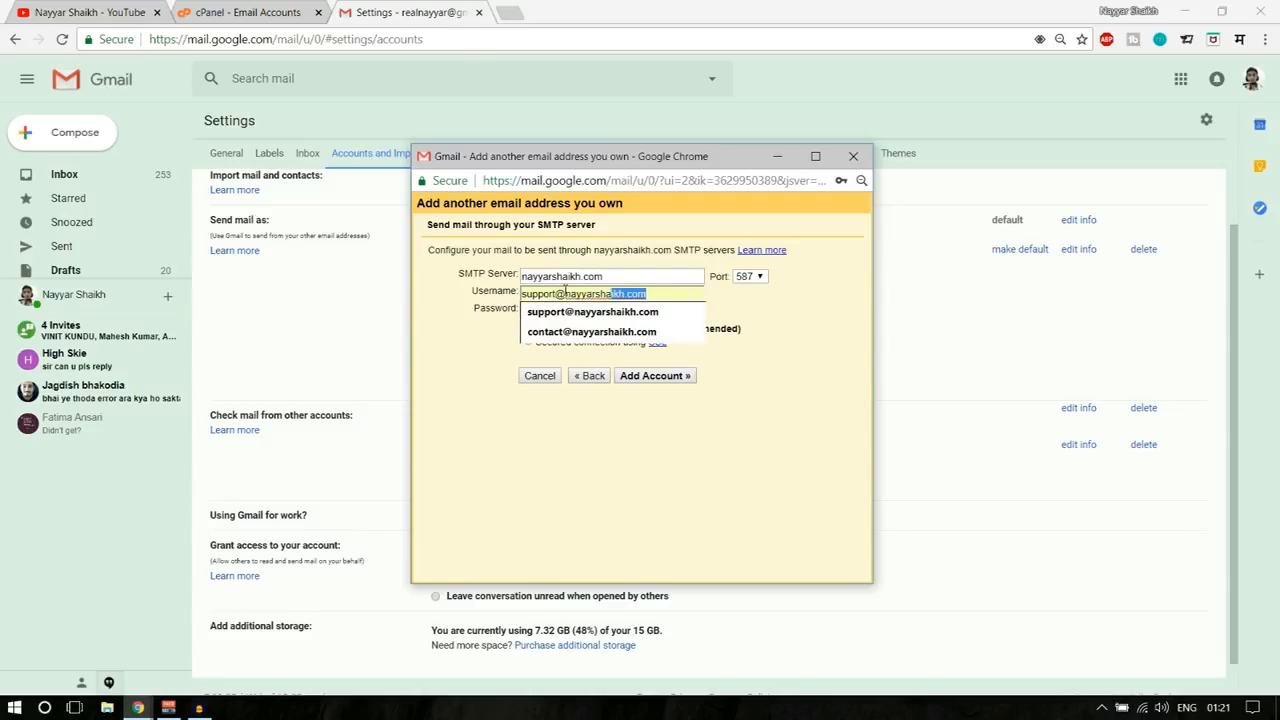
{"action": "left_click", "coordinate": [655, 314]}
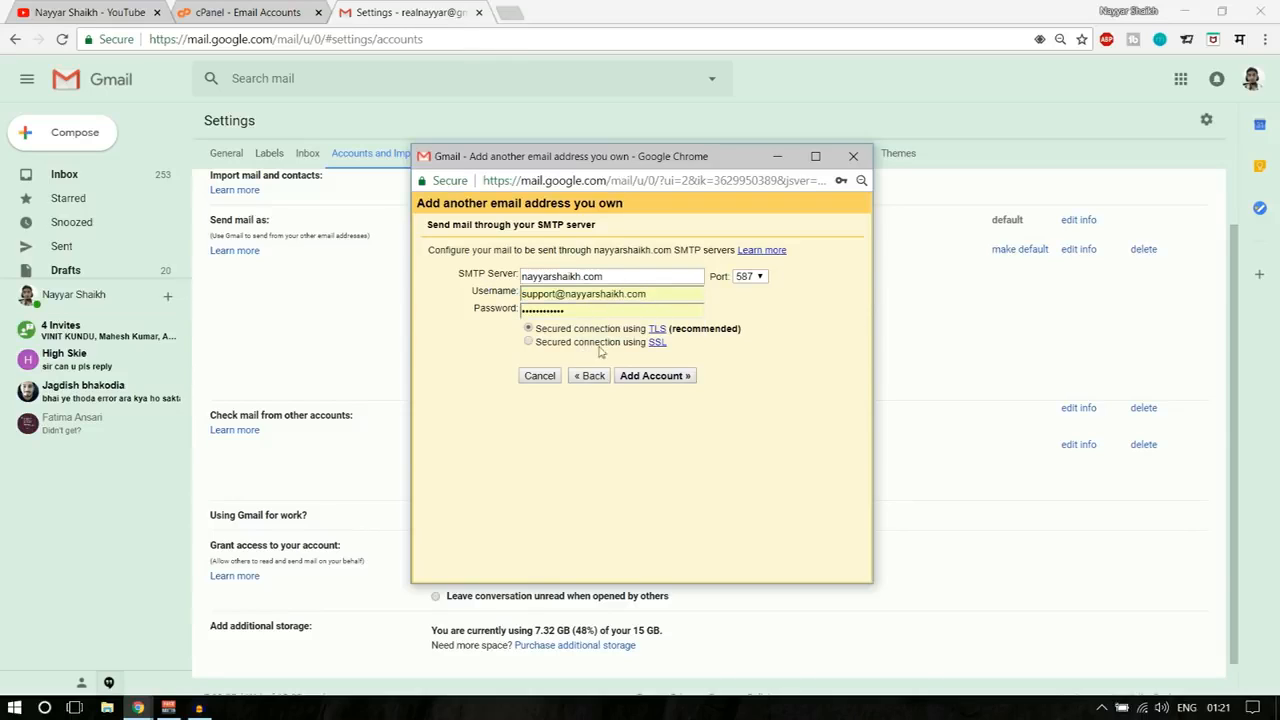
{"action": "left_click", "coordinate": [522, 277]}
{"action": "left_click_drag", "start_coordinate": [636, 278], "coordinate": [516, 277]}
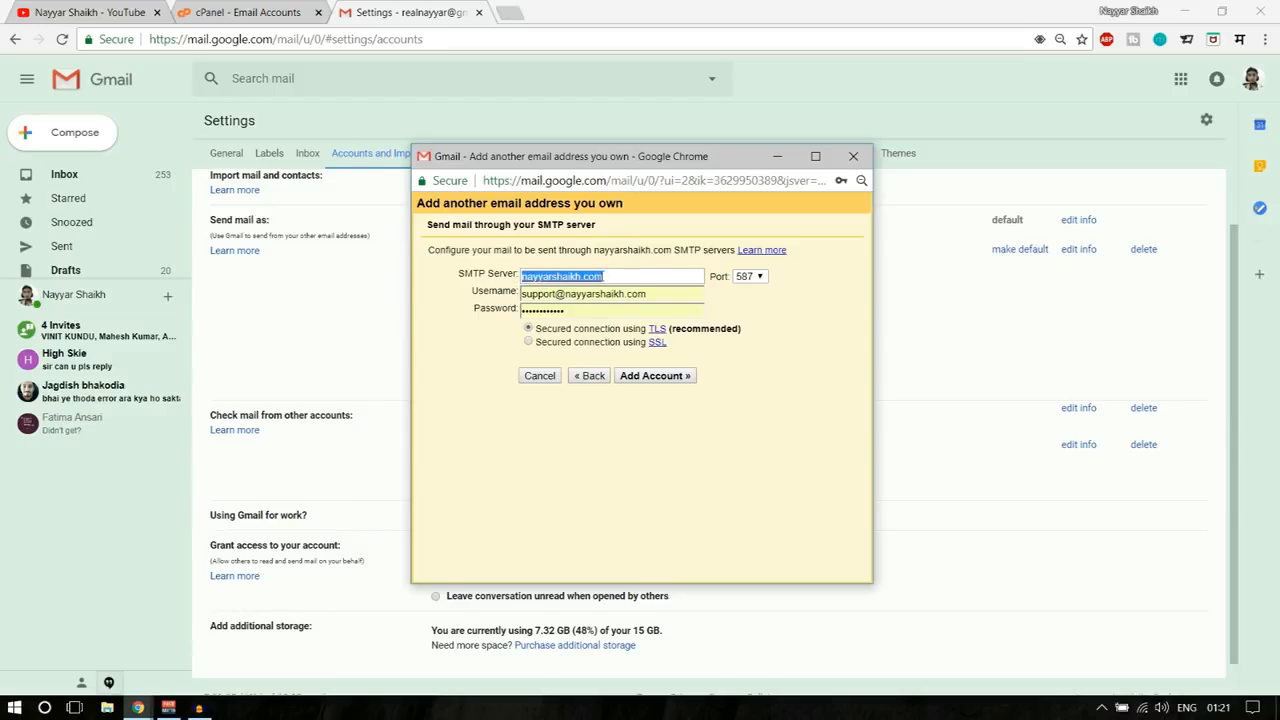
{"action": "left_click", "coordinate": [523, 277]}
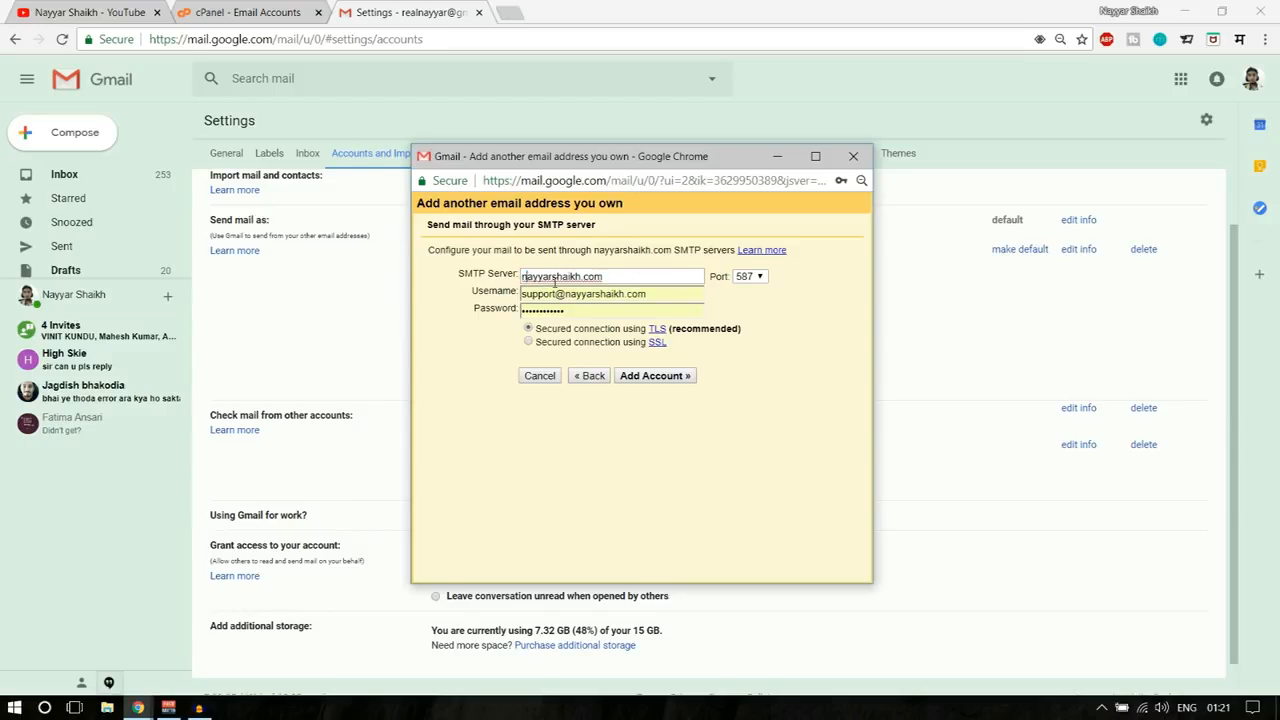
{"action": "type", "text": "mail."}
- From the cPanel home, go to Email Accounts and launch webmail for the support address
{"action": "left_click", "coordinate": [285, 14]}
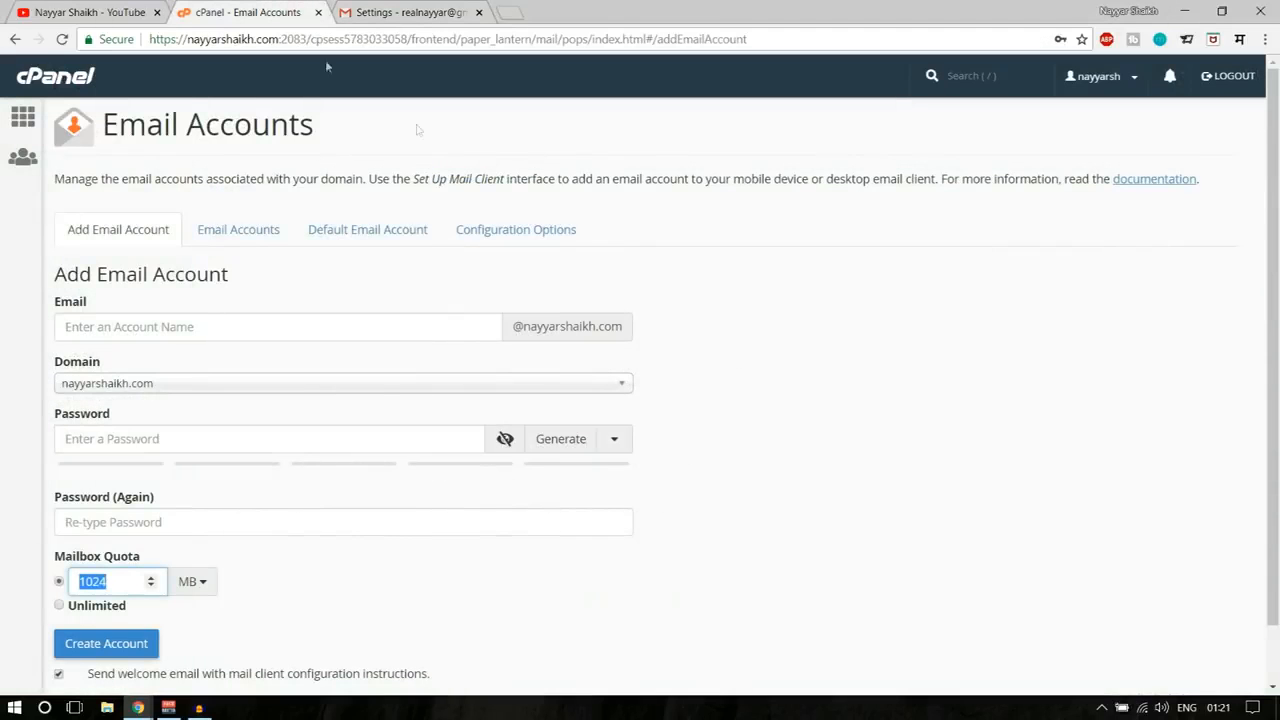
{"action": "left_click", "coordinate": [53, 85]}
{"action": "scroll", "coordinate": [533, 426], "scroll_direction": "down", "scroll_amount": 4}
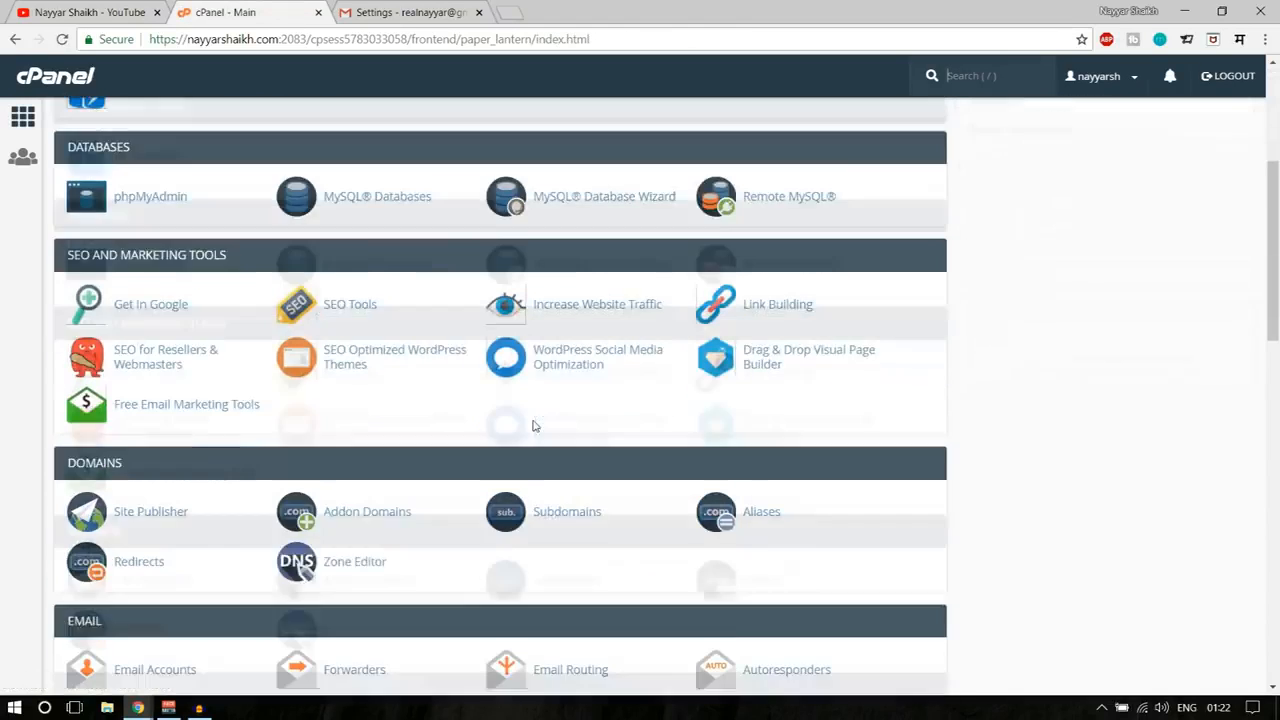
{"action": "scroll", "coordinate": [533, 426], "scroll_direction": "down", "scroll_amount": 3}
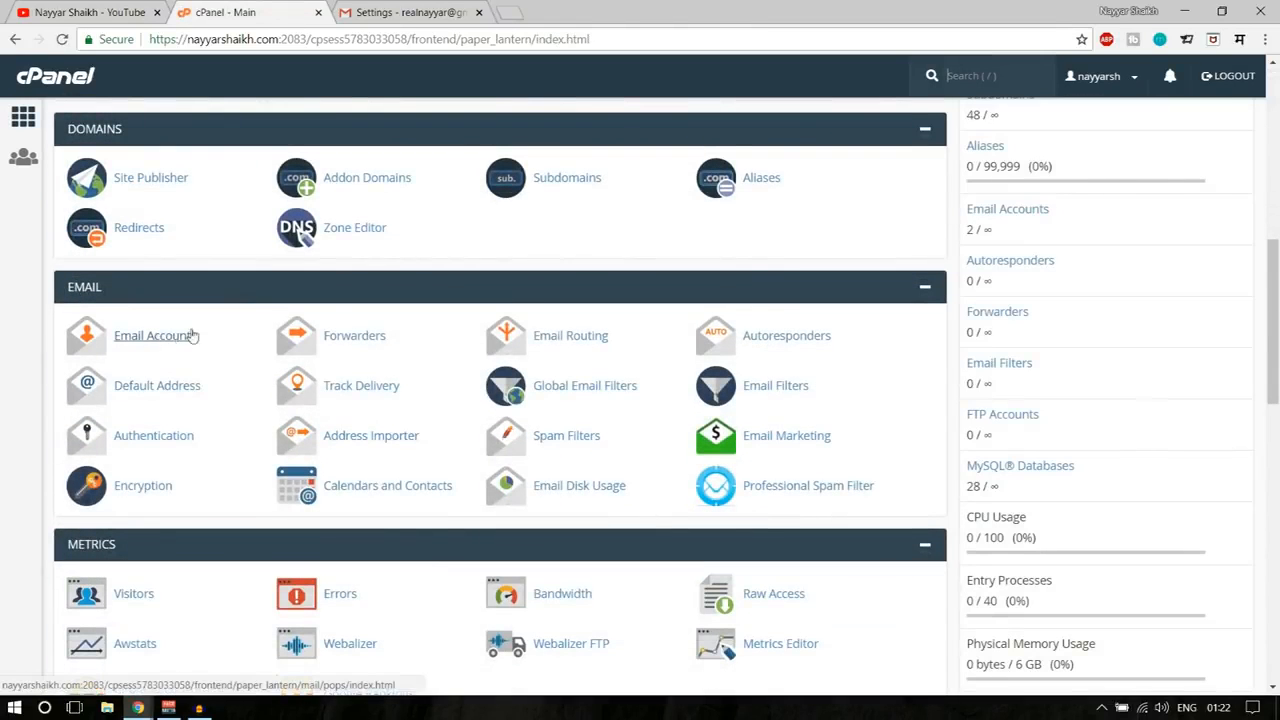
{"action": "left_click", "coordinate": [174, 341]}
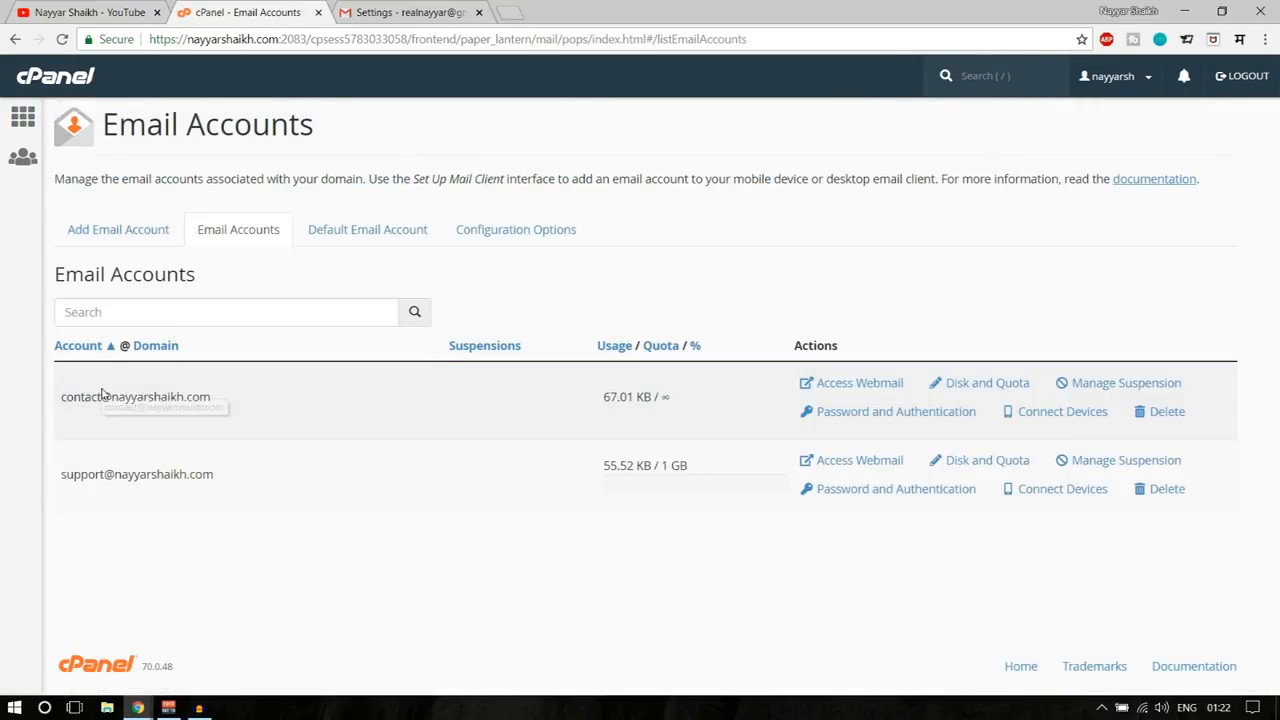
{"action": "left_click_drag", "start_coordinate": [60, 397], "coordinate": [212, 397]}
{"action": "left_click", "coordinate": [231, 401]}
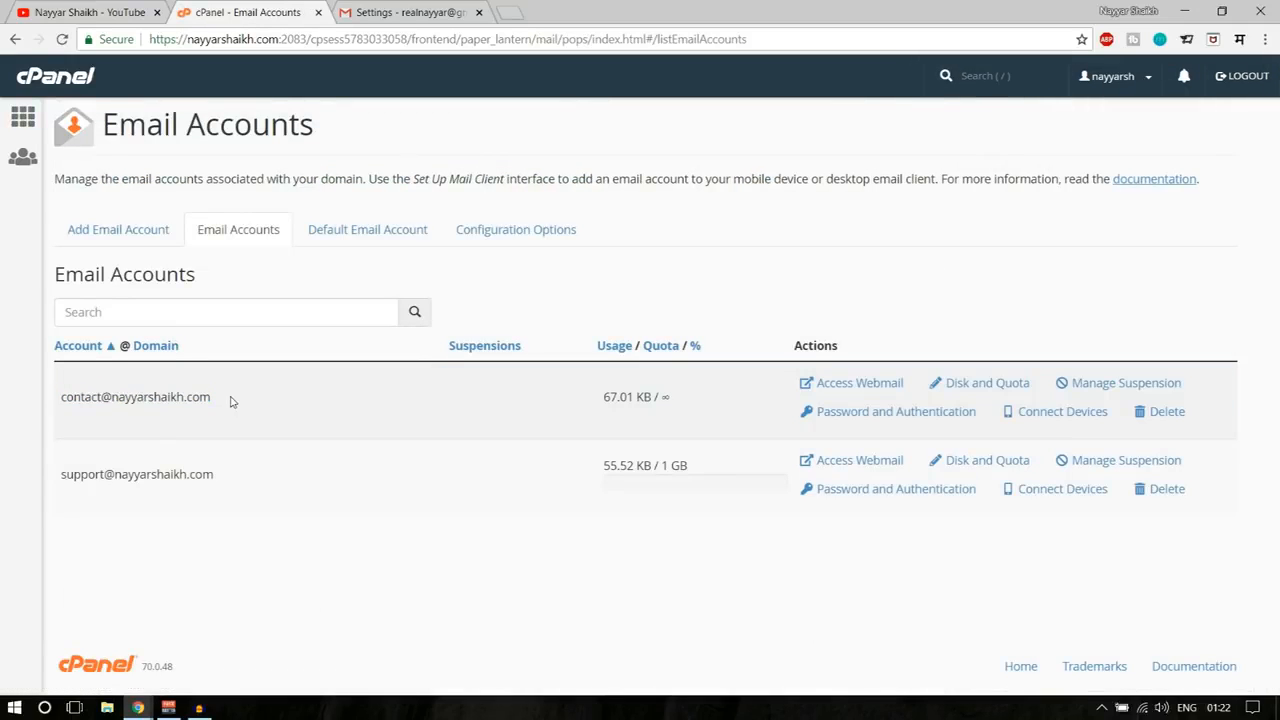
{"action": "left_click_drag", "start_coordinate": [57, 480], "coordinate": [223, 474]}
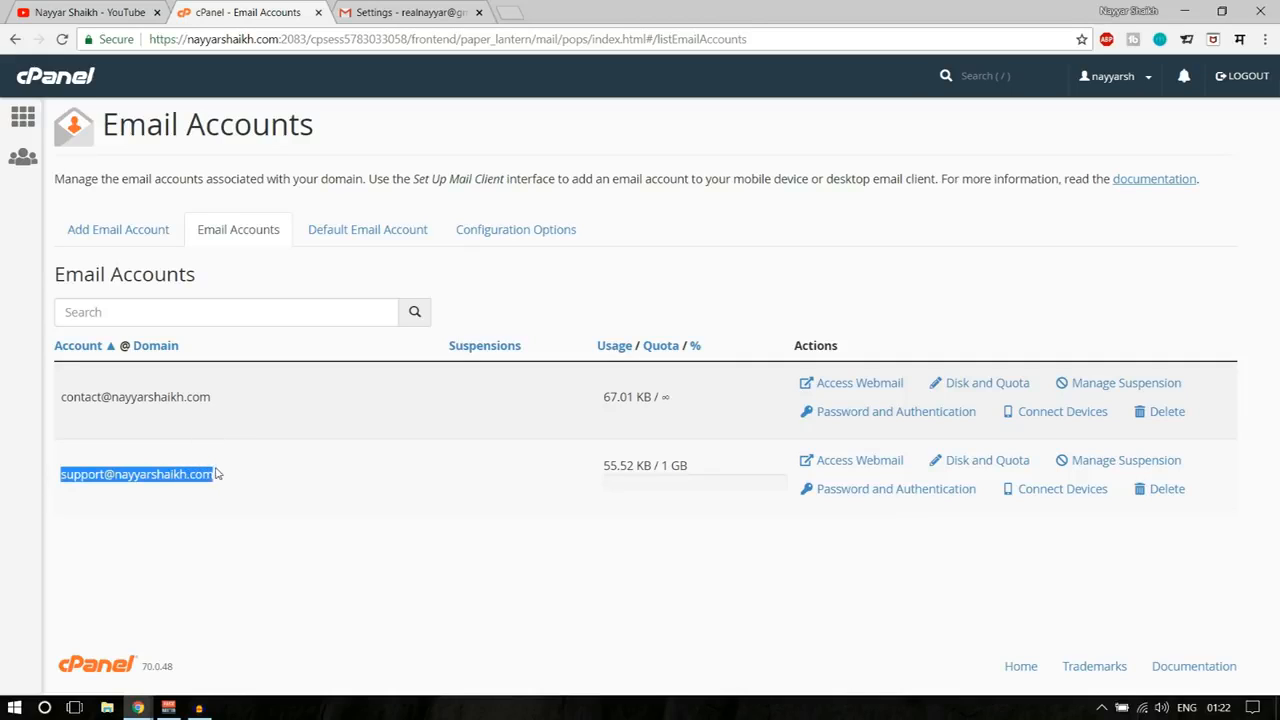
{"action": "left_click", "coordinate": [229, 475]}
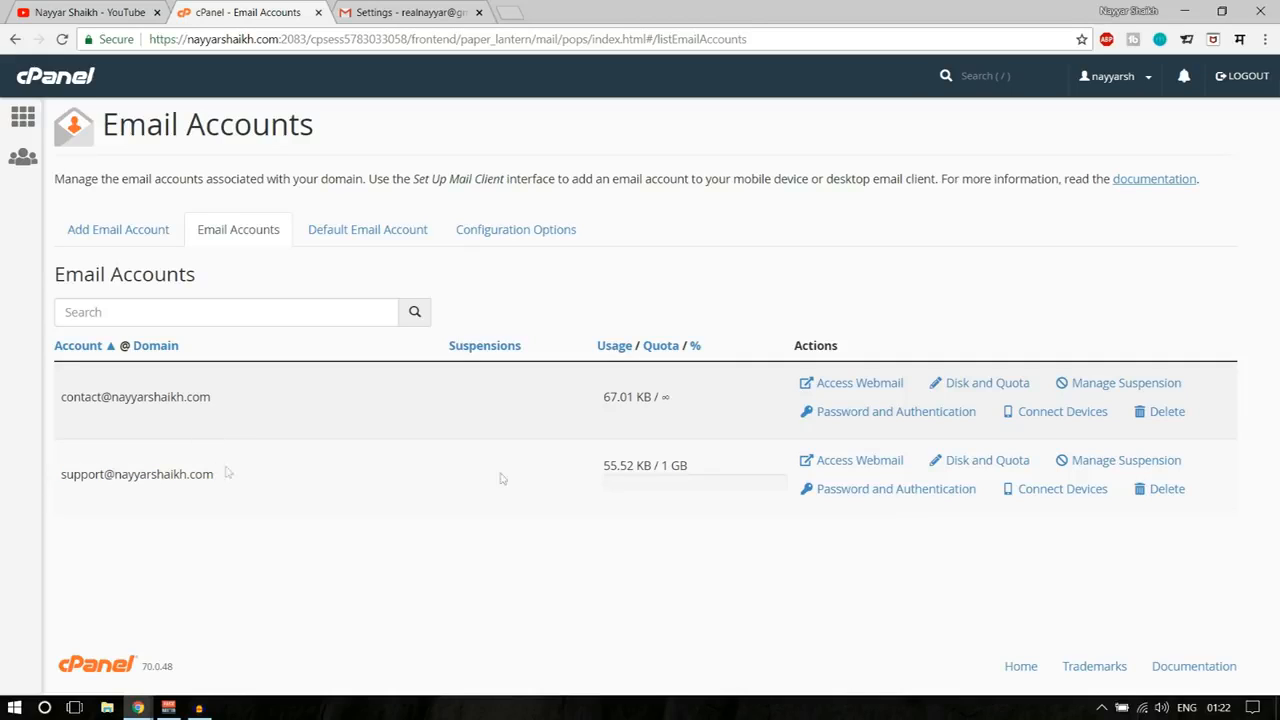
{"action": "left_click", "coordinate": [859, 461]}
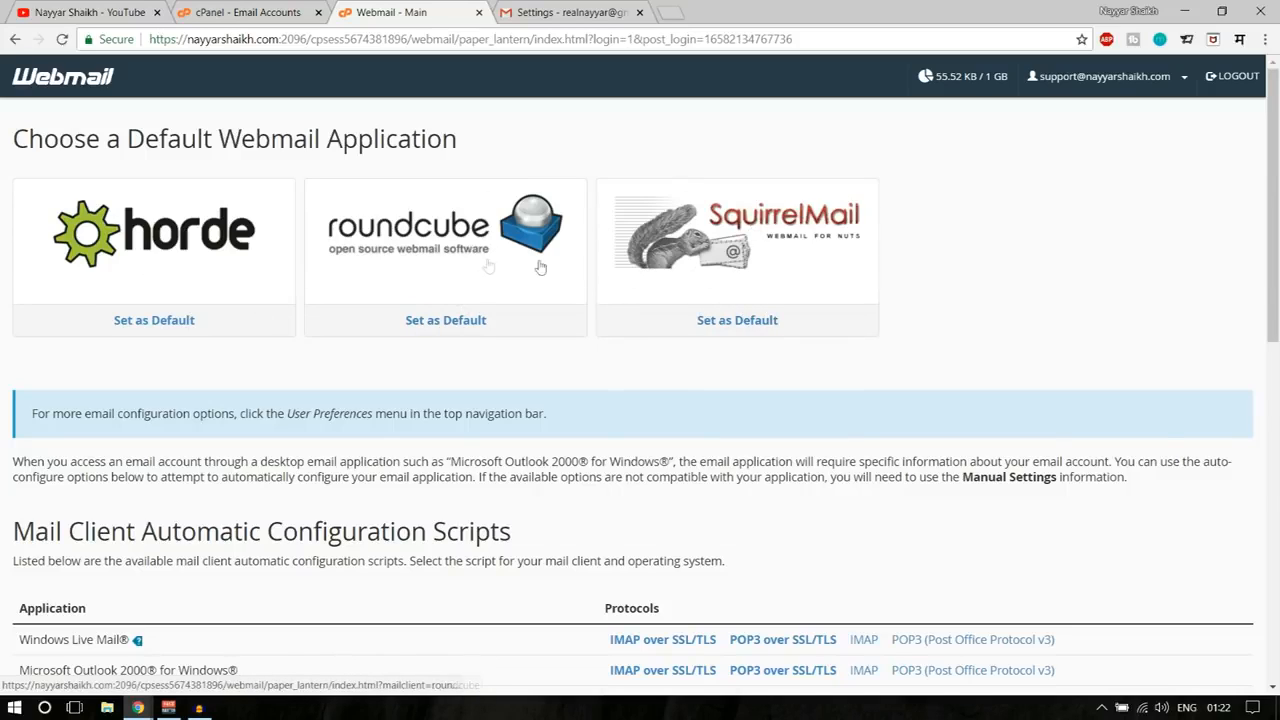
- Open the support mailbox in Roundcube and read the Email configuration settings message
{"action": "left_click", "coordinate": [450, 235]}
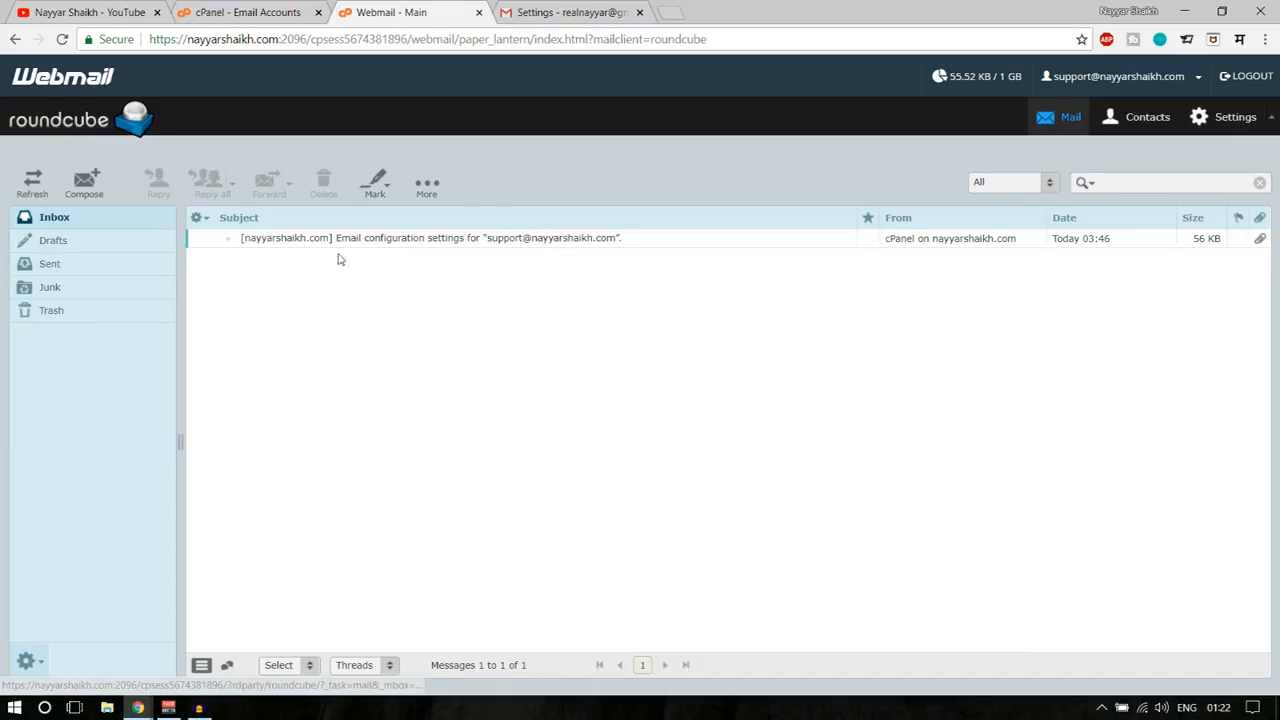
{"action": "left_click", "coordinate": [381, 244]}
{"action": "double_click", "coordinate": [381, 244]}
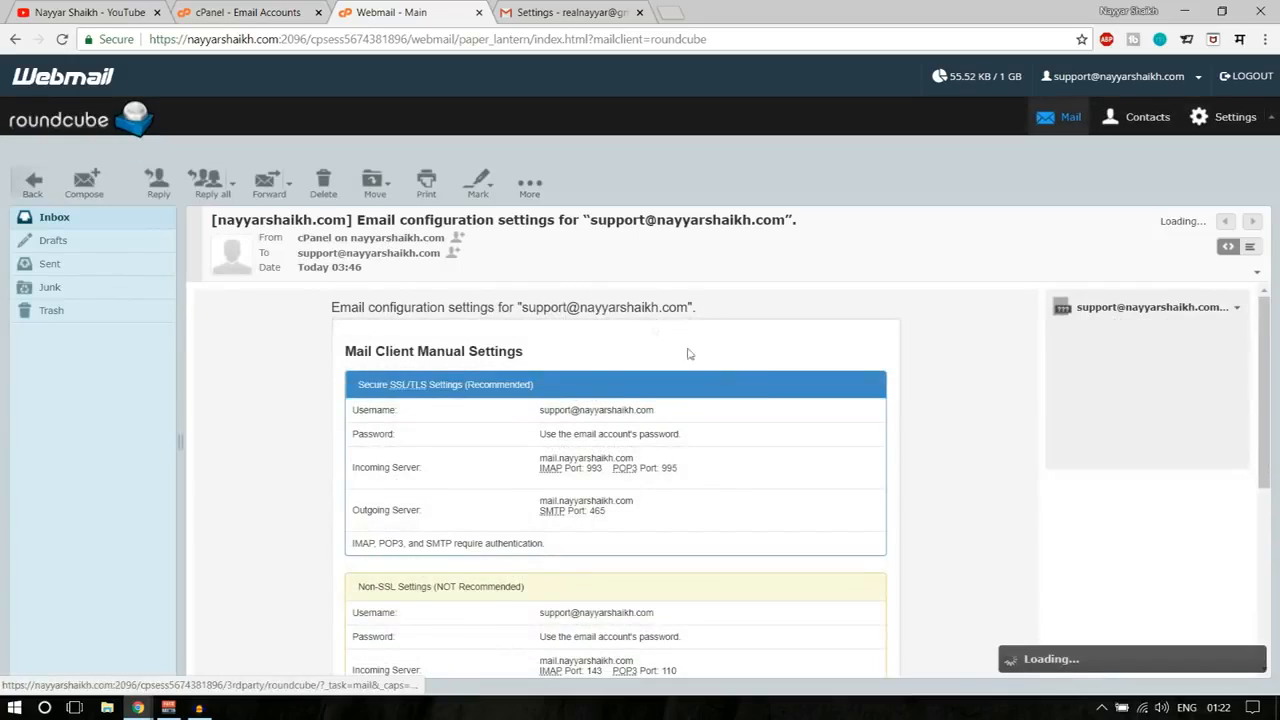
{"action": "scroll", "coordinate": [700, 360], "scroll_direction": "down", "scroll_amount": 3}
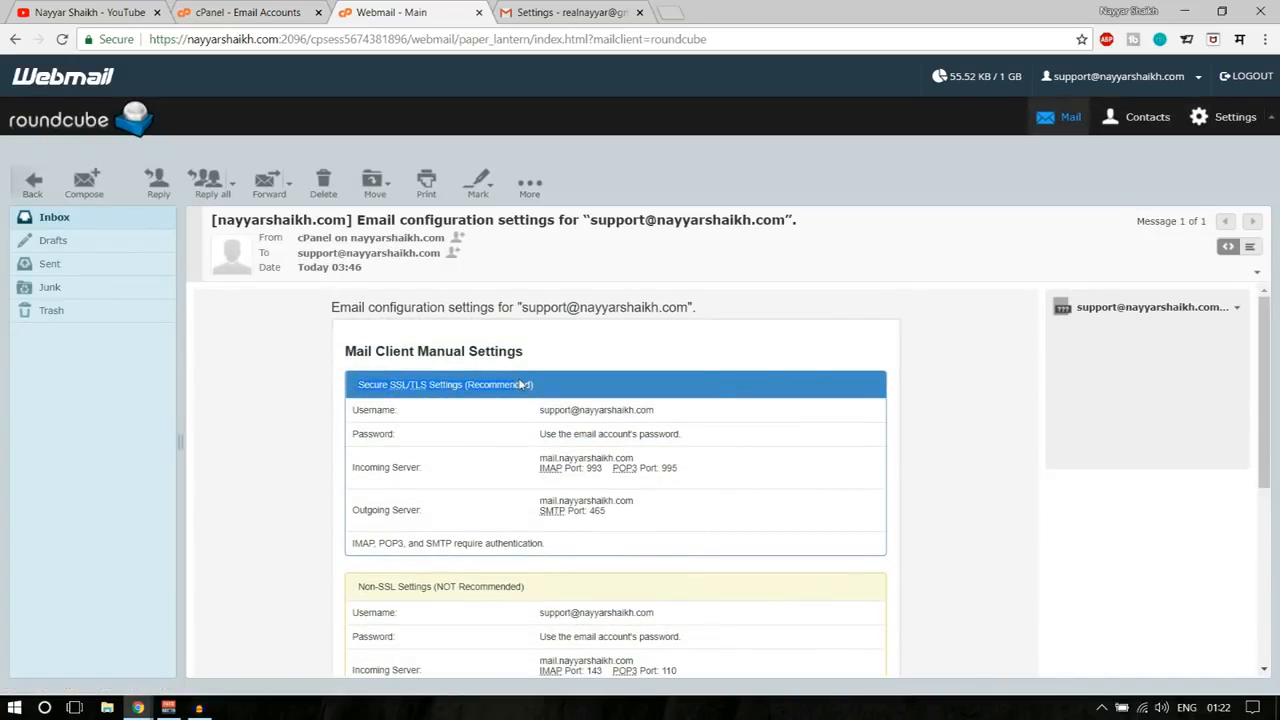
{"action": "left_click_drag", "start_coordinate": [629, 503], "coordinate": [520, 405]}
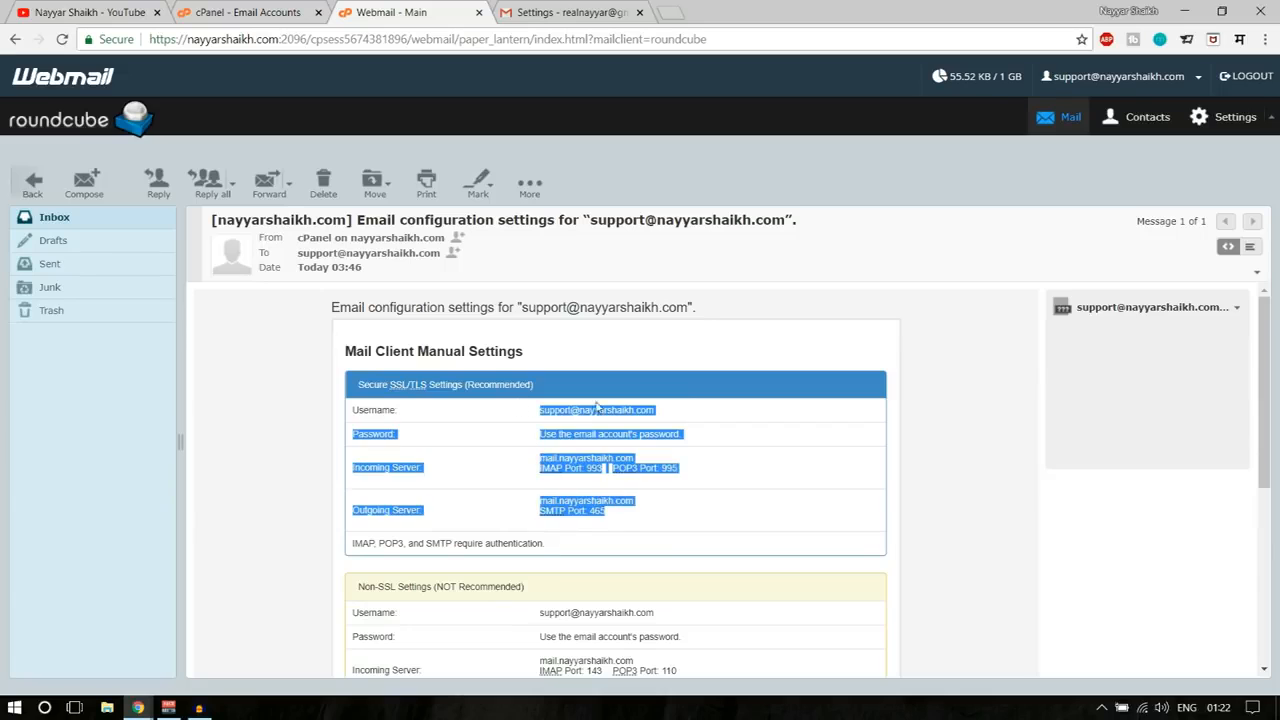
{"action": "scroll", "coordinate": [517, 428], "scroll_direction": "down", "scroll_amount": 3}
- Confirm the secure outgoing server settings use SMTP port 465 over SSL
{"action": "left_click_drag", "start_coordinate": [634, 465], "coordinate": [540, 362]}
{"action": "left_click", "coordinate": [590, 430]}
{"action": "scroll", "coordinate": [590, 430], "scroll_direction": "up", "scroll_amount": 3}
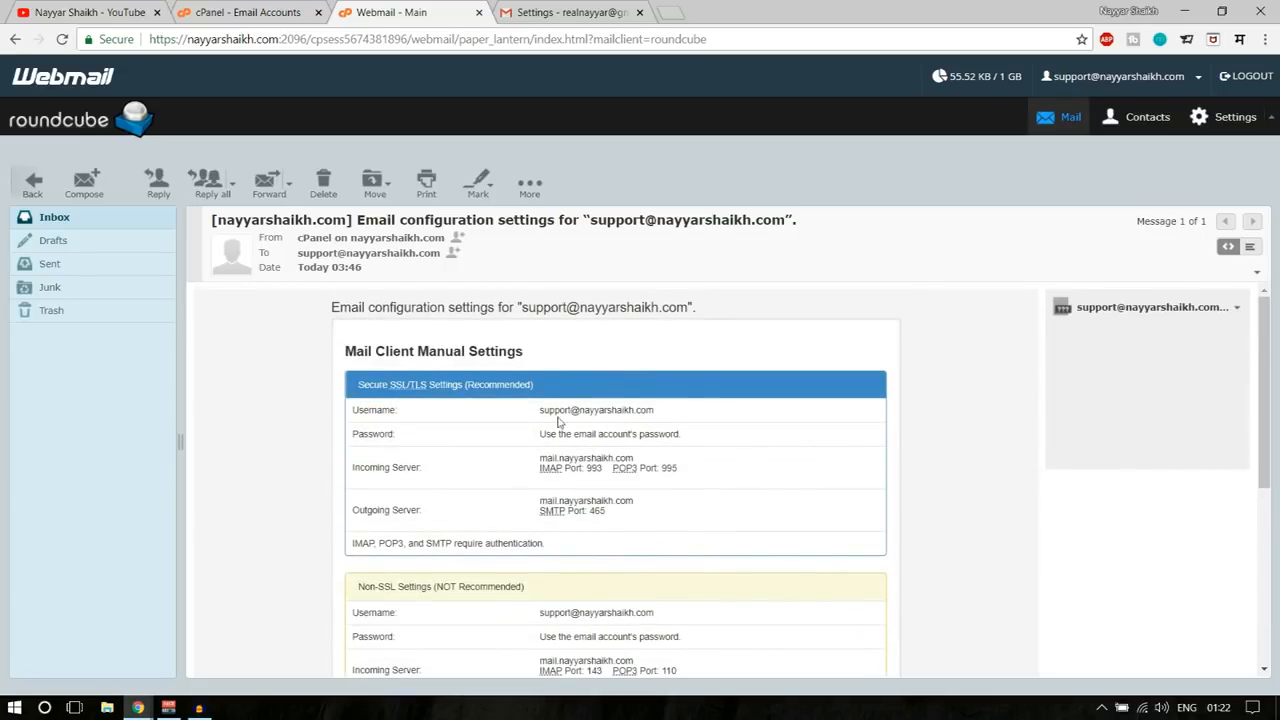
{"action": "left_click_drag", "start_coordinate": [538, 409], "coordinate": [634, 409]}
{"action": "left_click", "coordinate": [650, 422]}
{"action": "left_click_drag", "start_coordinate": [353, 510], "coordinate": [445, 513]}
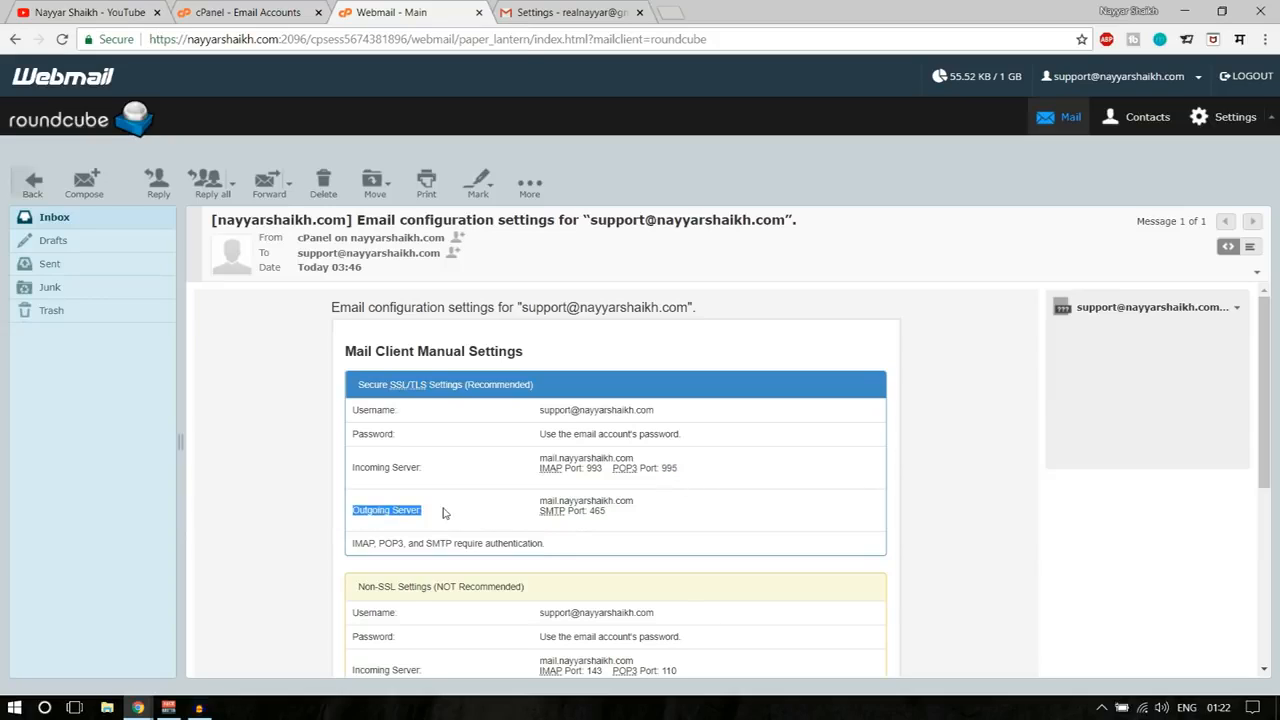
{"action": "left_click", "coordinate": [601, 512]}
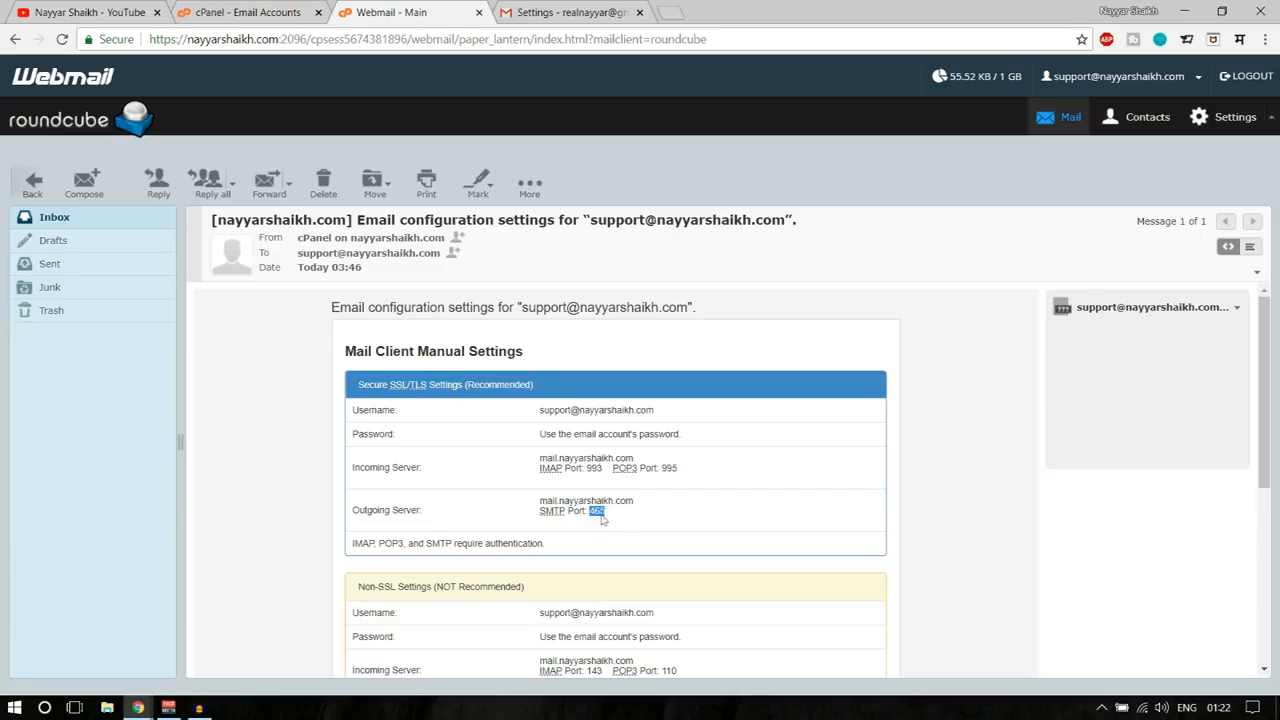
{"action": "left_click", "coordinate": [556, 12]}
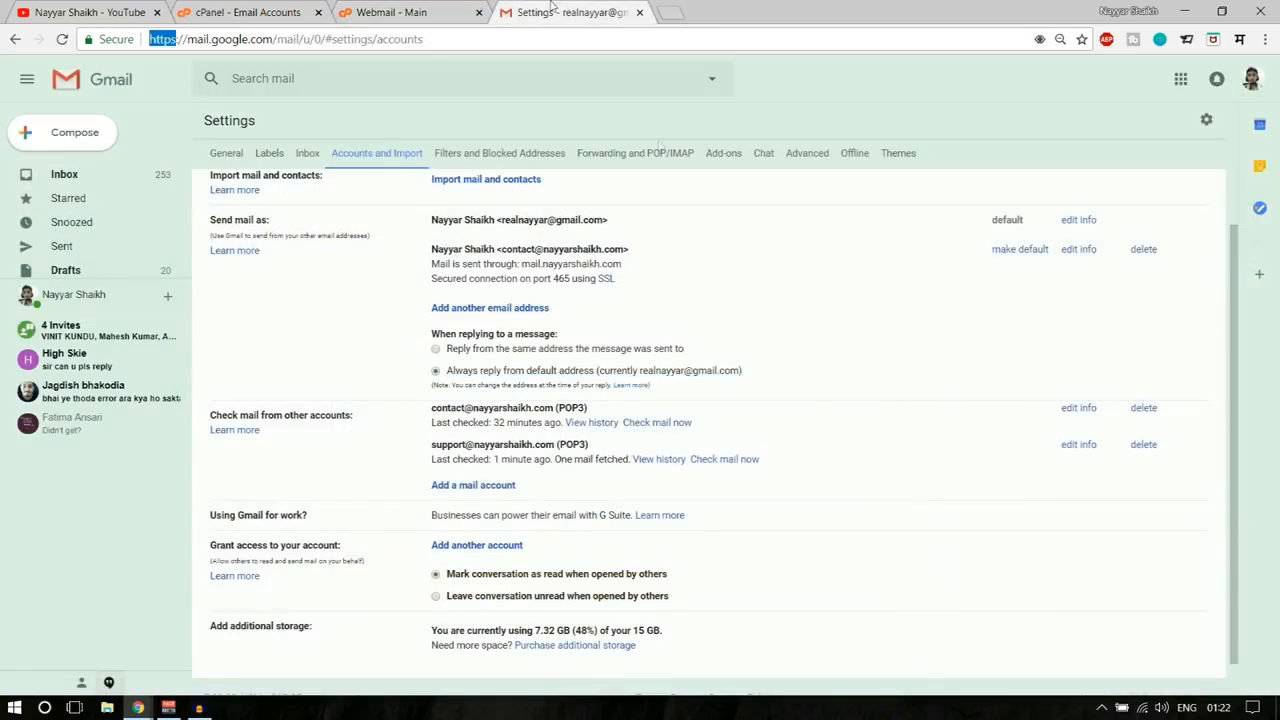
- Set the support address's SMTP port to 465 with SSL and add the account
{"action": "left_click", "coordinate": [139, 708]}
{"action": "left_click", "coordinate": [235, 635]}
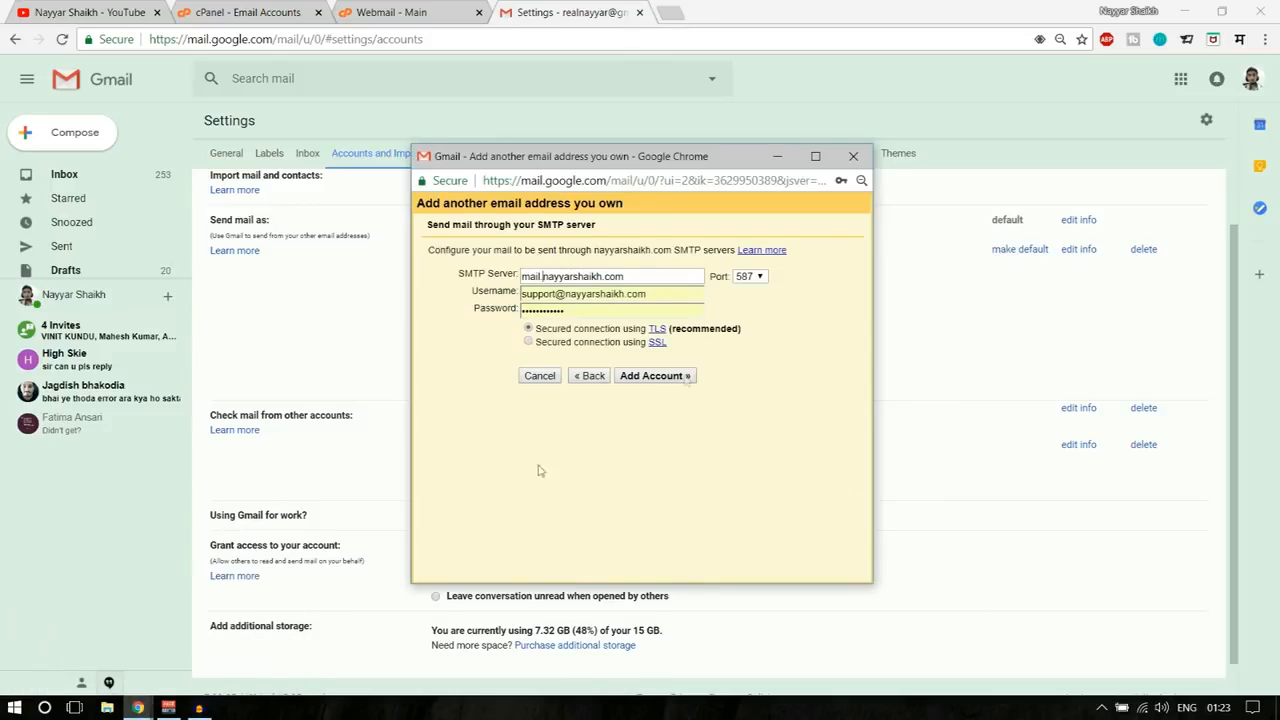
{"action": "left_click", "coordinate": [758, 278]}
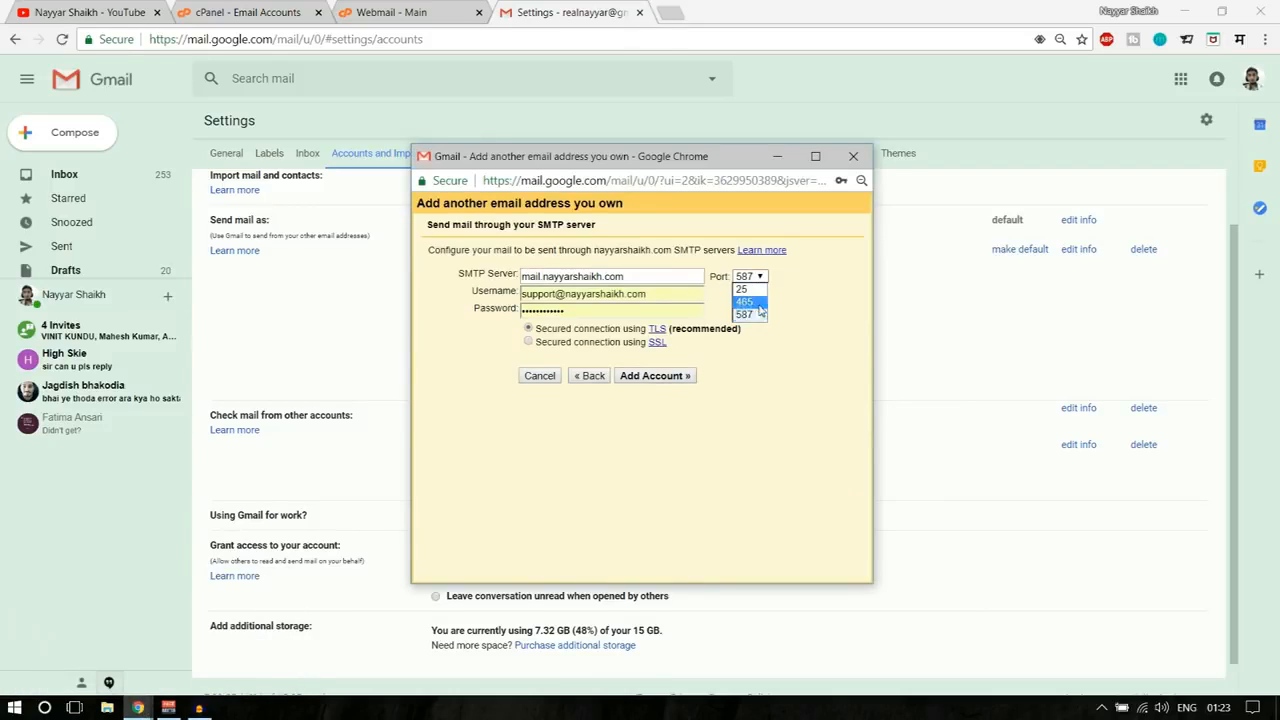
{"action": "left_click", "coordinate": [752, 305]}
{"action": "left_click", "coordinate": [392, 12]}
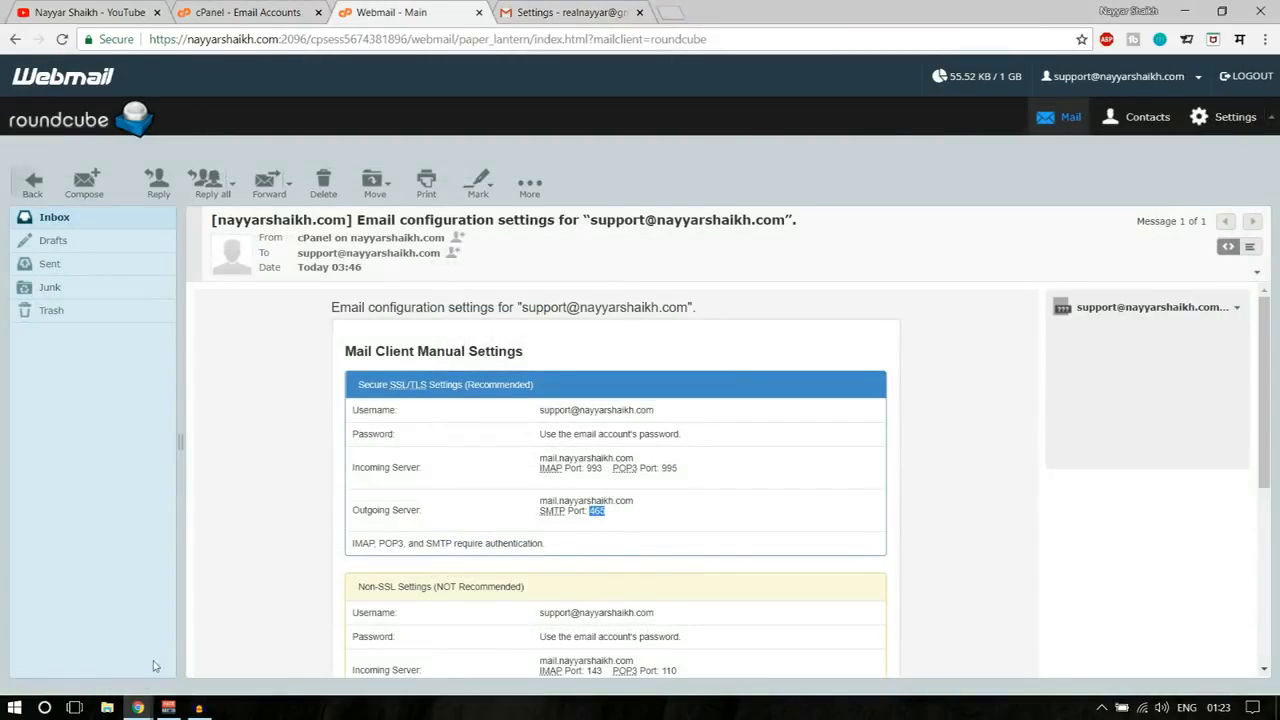
{"action": "mouse_move", "coordinate": [138, 707]}
{"action": "left_click", "coordinate": [230, 640]}
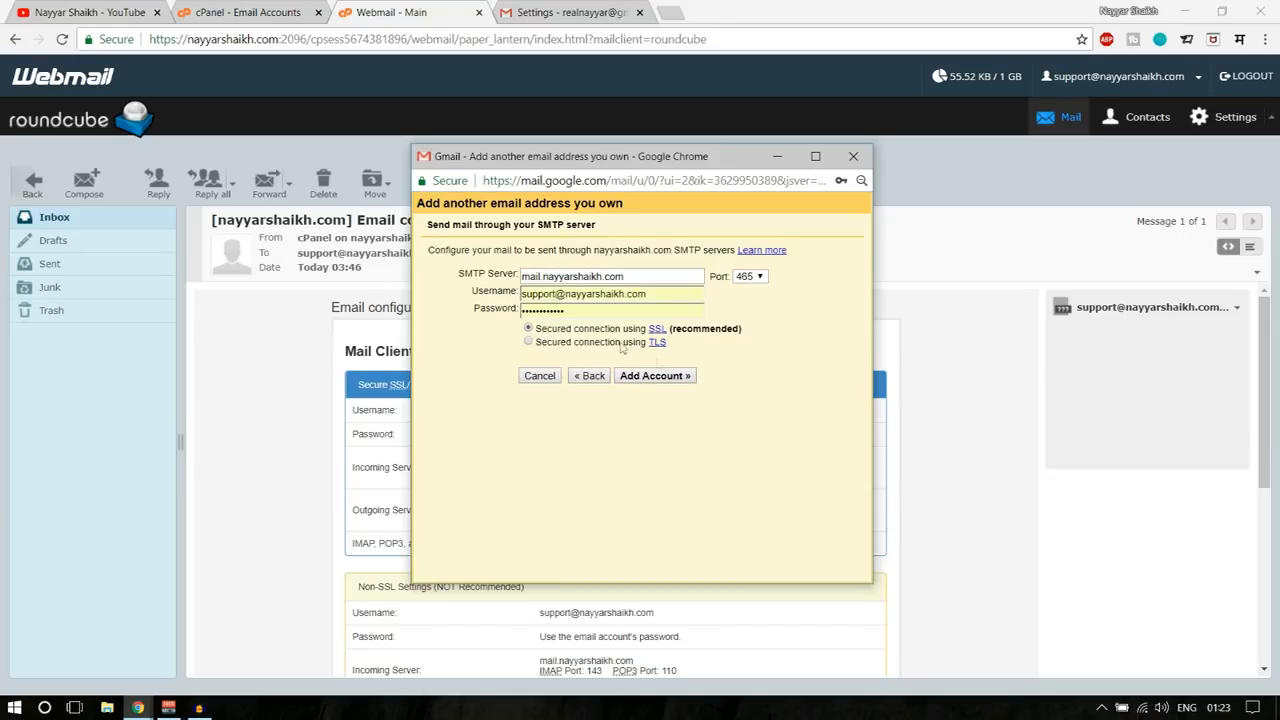
{"action": "left_click", "coordinate": [663, 377]}
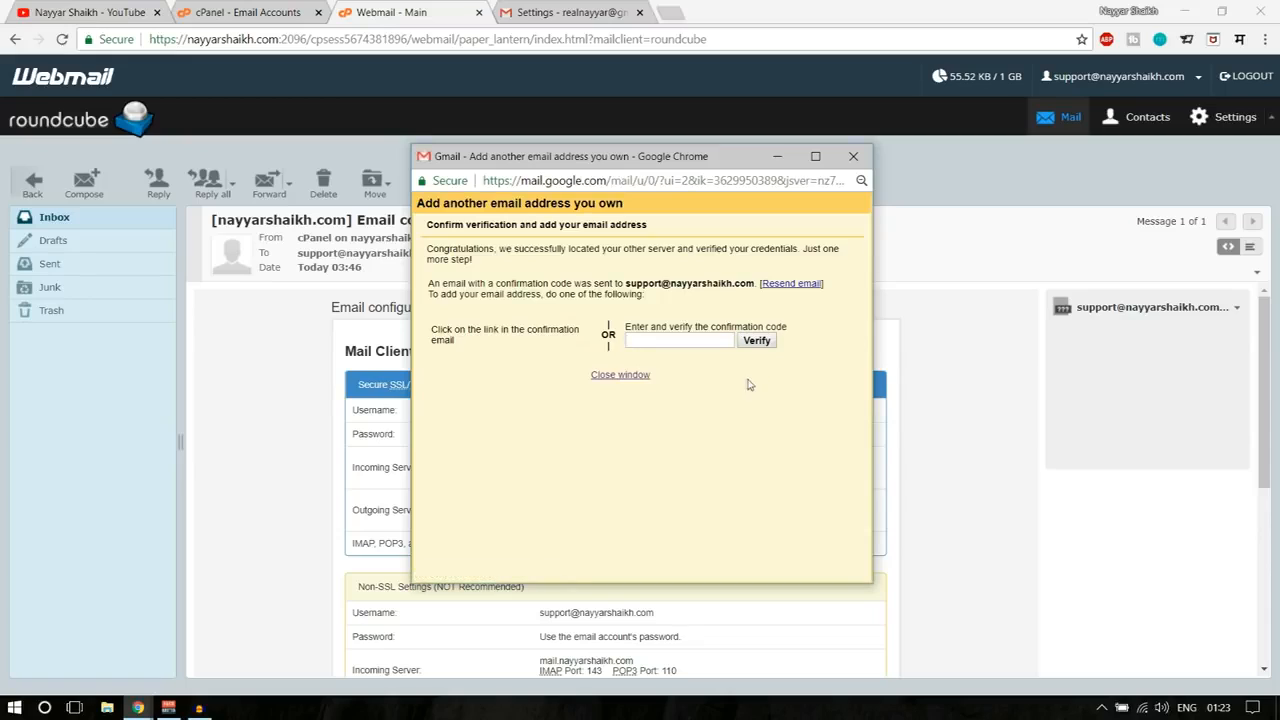
- Refresh the Roundcube inbox and open the Gmail Confirmation email
{"action": "left_click_drag", "start_coordinate": [625, 284], "coordinate": [755, 283]}
{"action": "left_click", "coordinate": [755, 283]}
{"action": "left_click", "coordinate": [57, 221]}
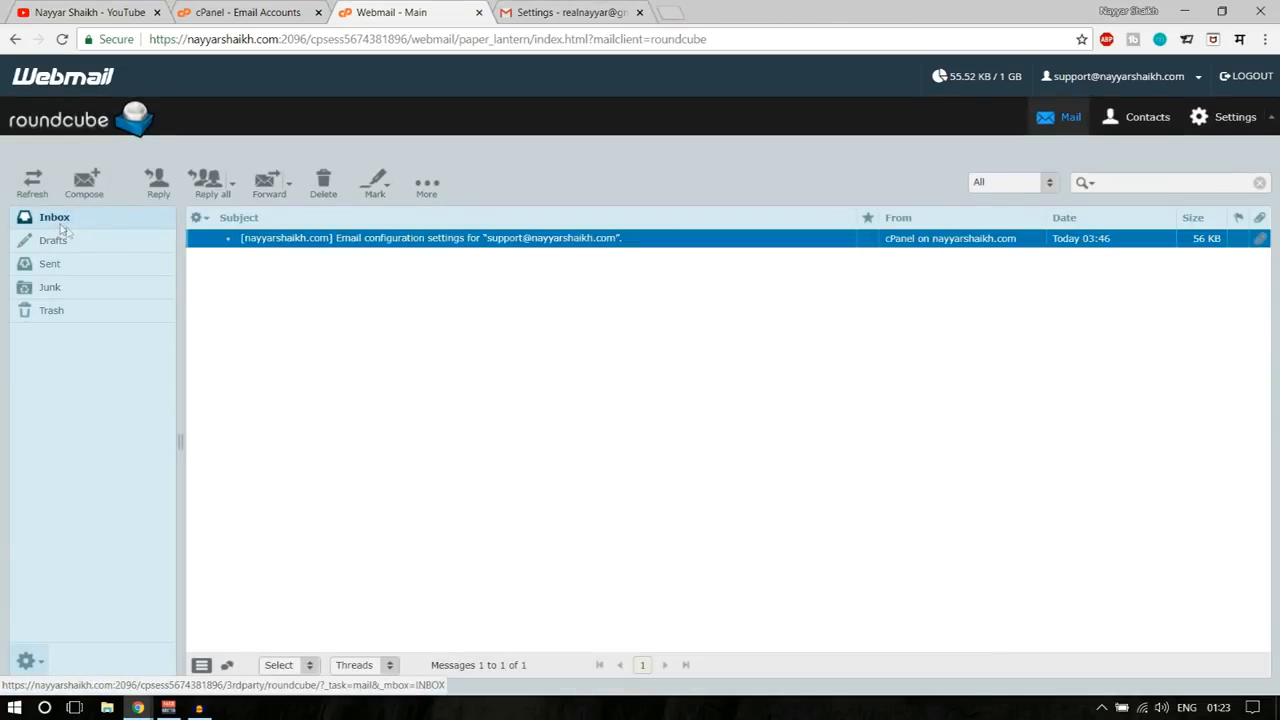
{"action": "left_click", "coordinate": [55, 222]}
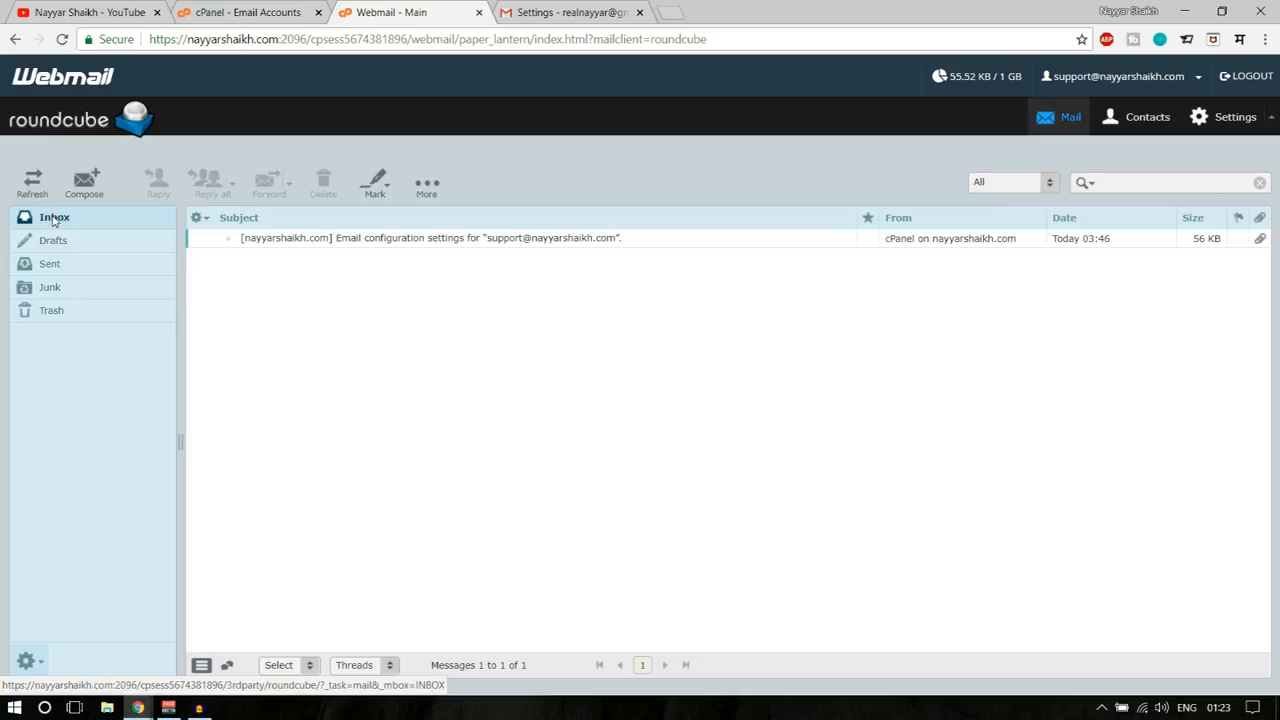
{"action": "left_click", "coordinate": [55, 220]}
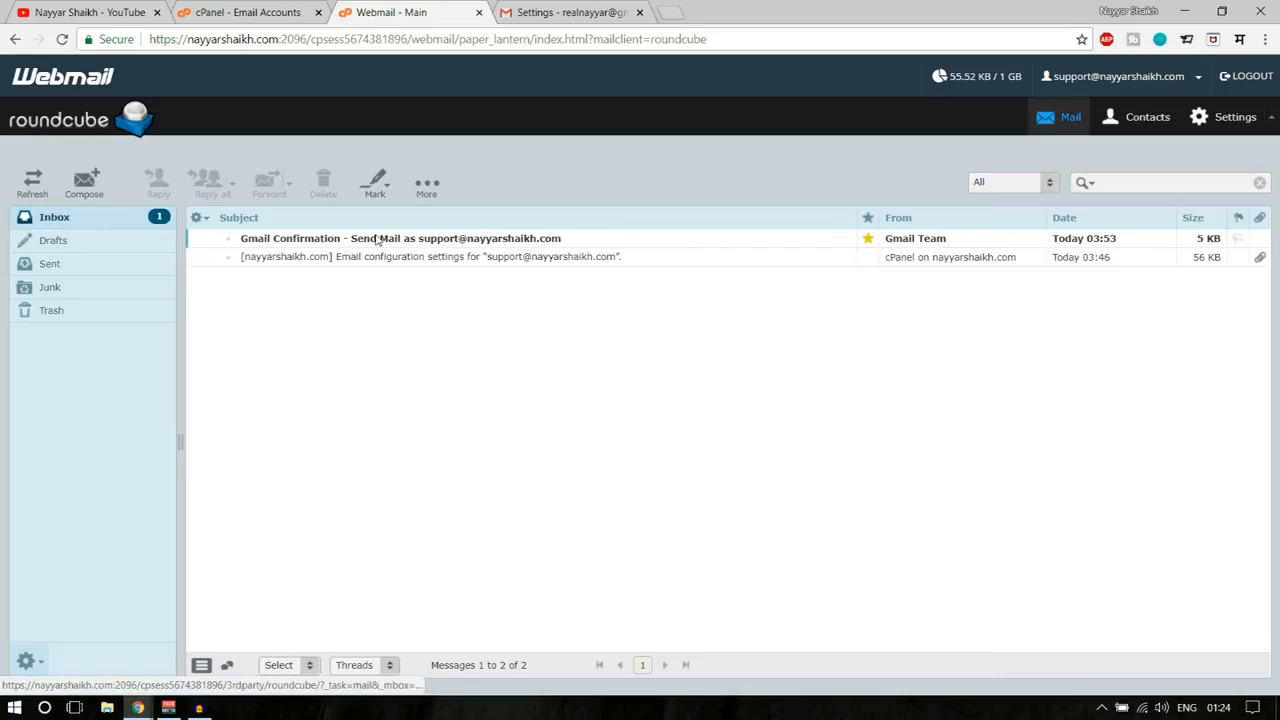
{"action": "double_click", "coordinate": [378, 240]}
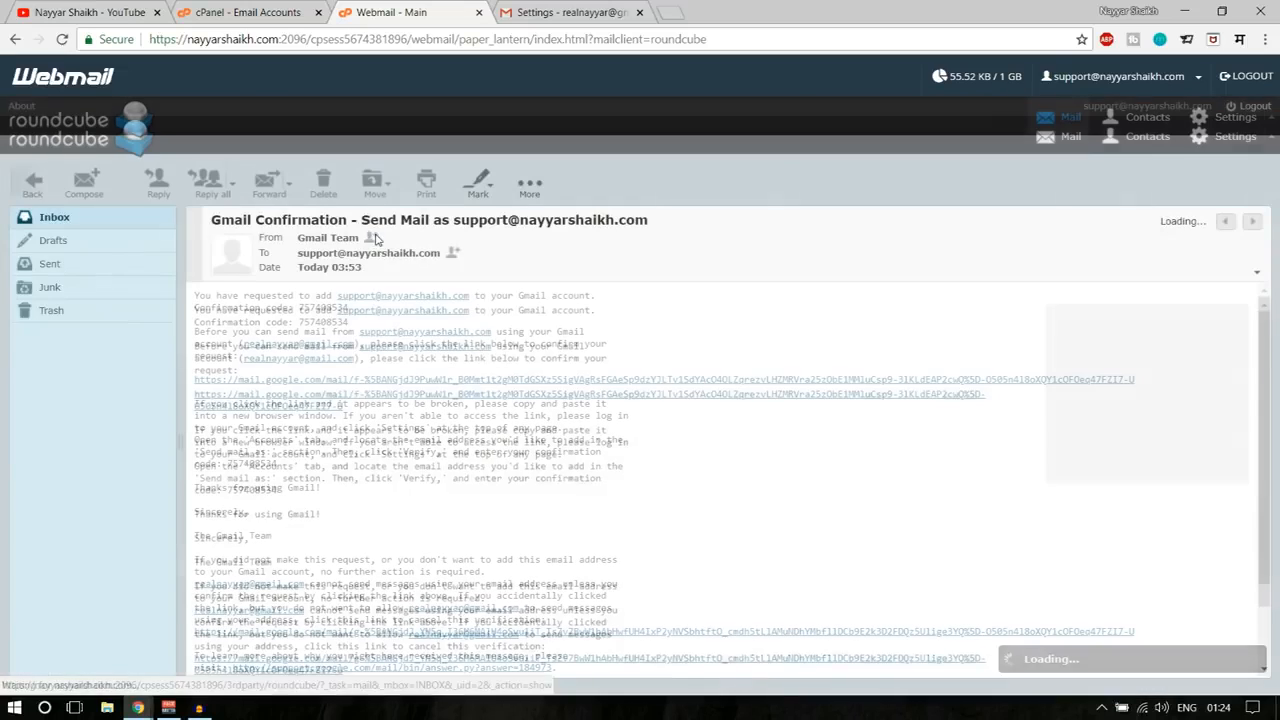
- Paste the emailed confirmation code into Gmail's popup and verify the support address
{"action": "left_click_drag", "start_coordinate": [205, 308], "coordinate": [298, 308]}
{"action": "key", "text": "ctrl+c"}
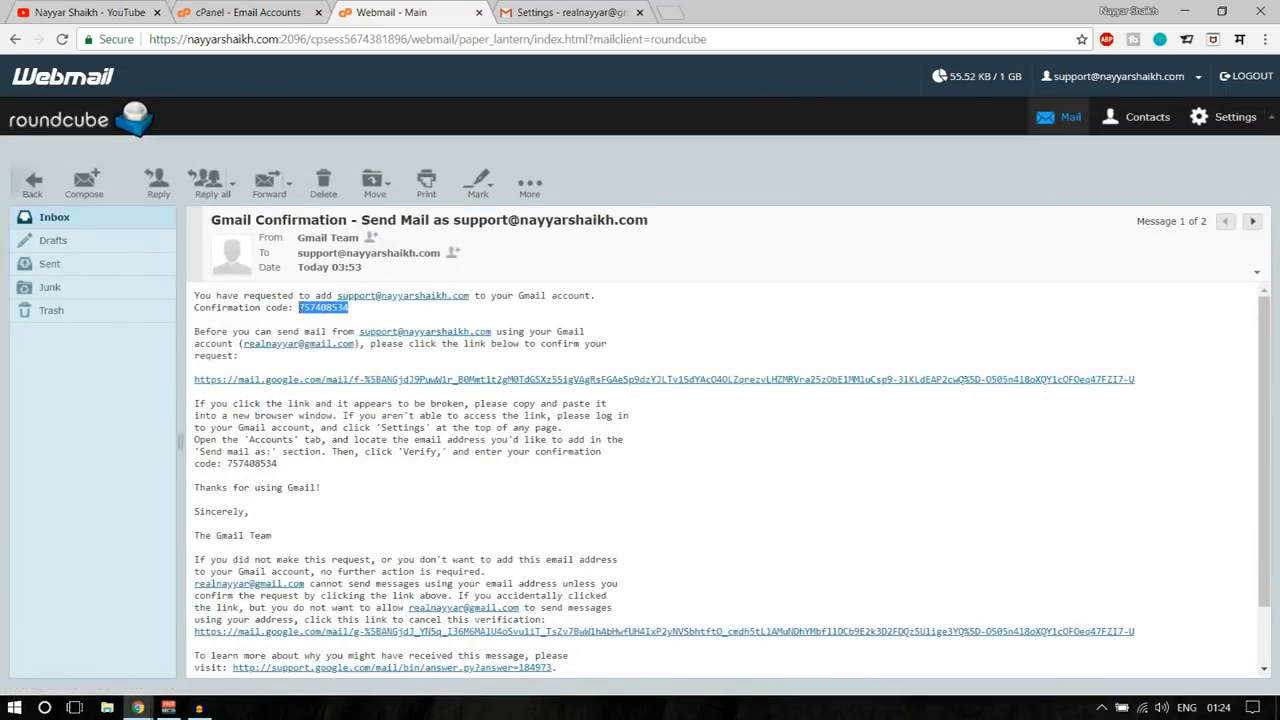
{"action": "mouse_move", "coordinate": [137, 705]}
{"action": "left_click", "coordinate": [222, 640]}
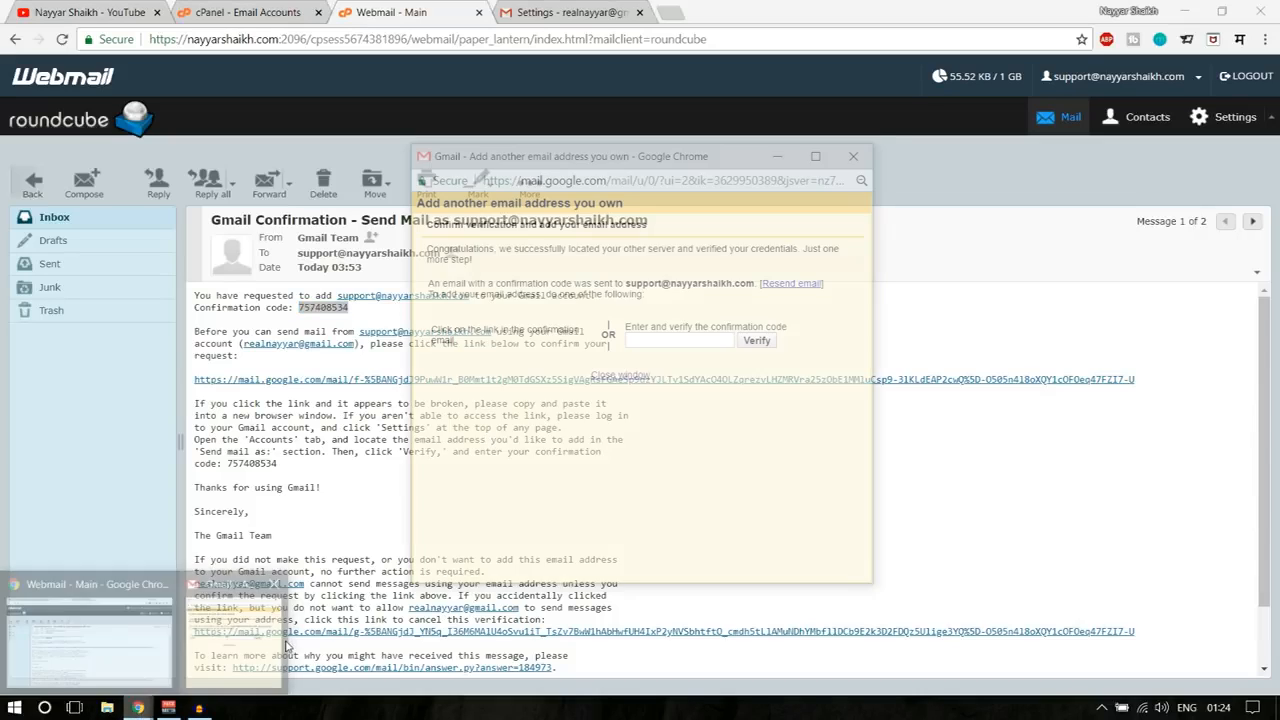
{"action": "left_click", "coordinate": [680, 341]}
{"action": "key", "text": "ctrl+v"}
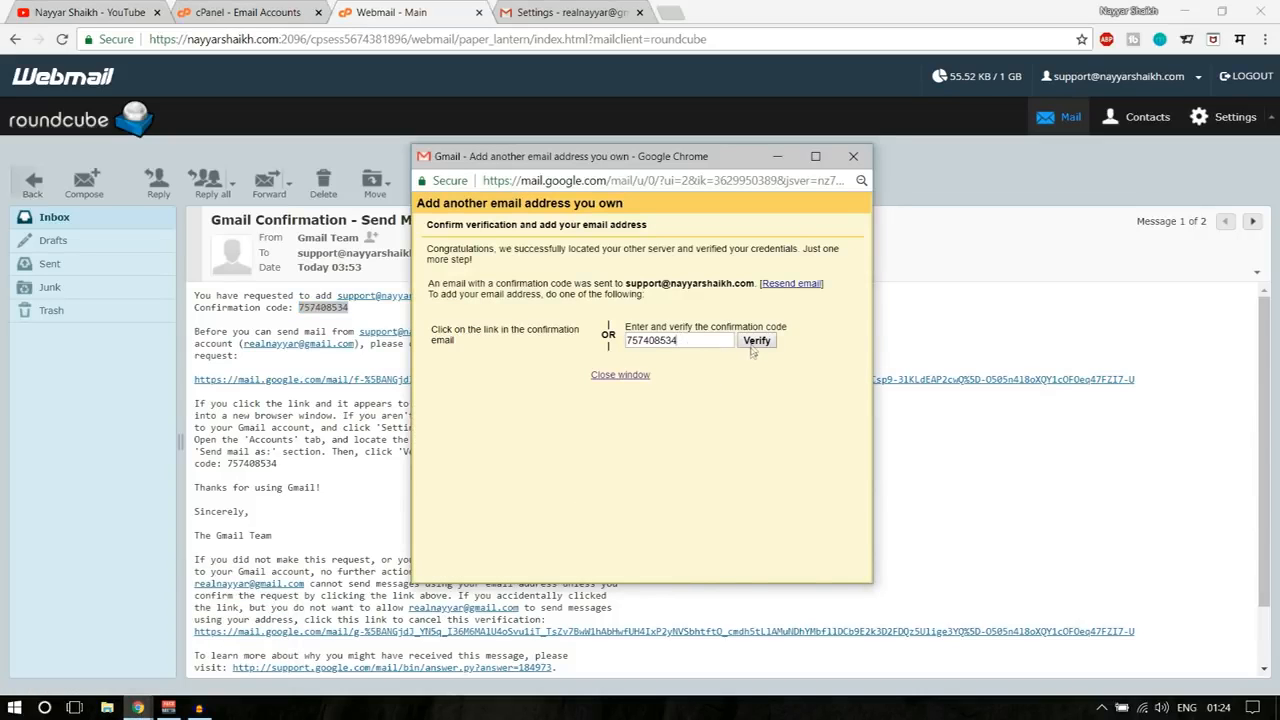
{"action": "left_click", "coordinate": [753, 344]}
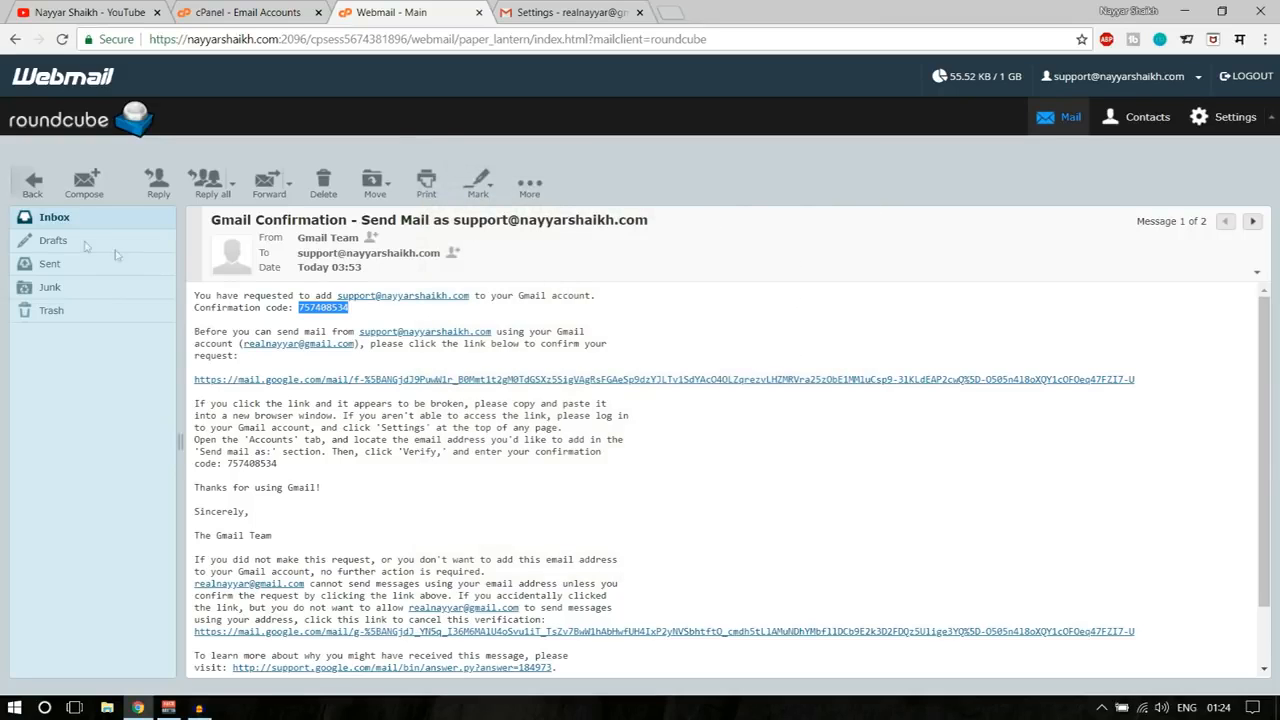
- Run Check mail now for the support POP3 account in Gmail's settings
{"action": "left_click", "coordinate": [565, 12]}
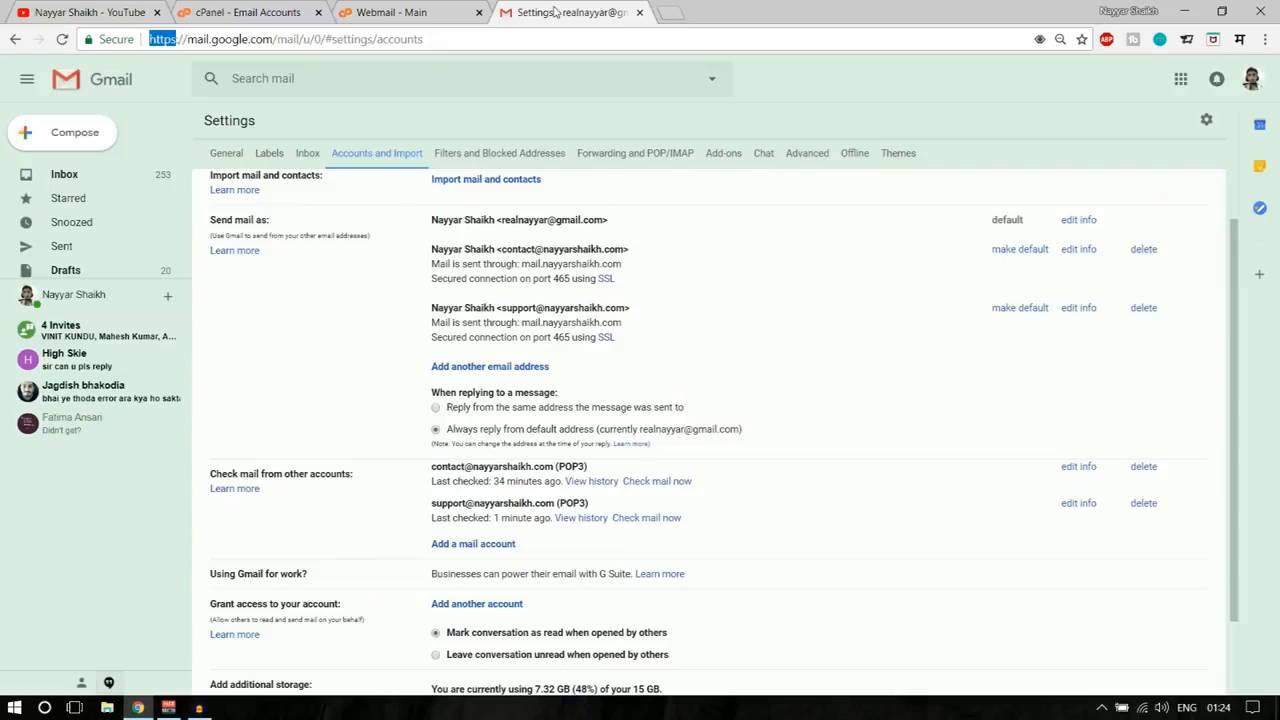
{"action": "scroll", "coordinate": [802, 413], "scroll_direction": "down", "scroll_amount": 2}
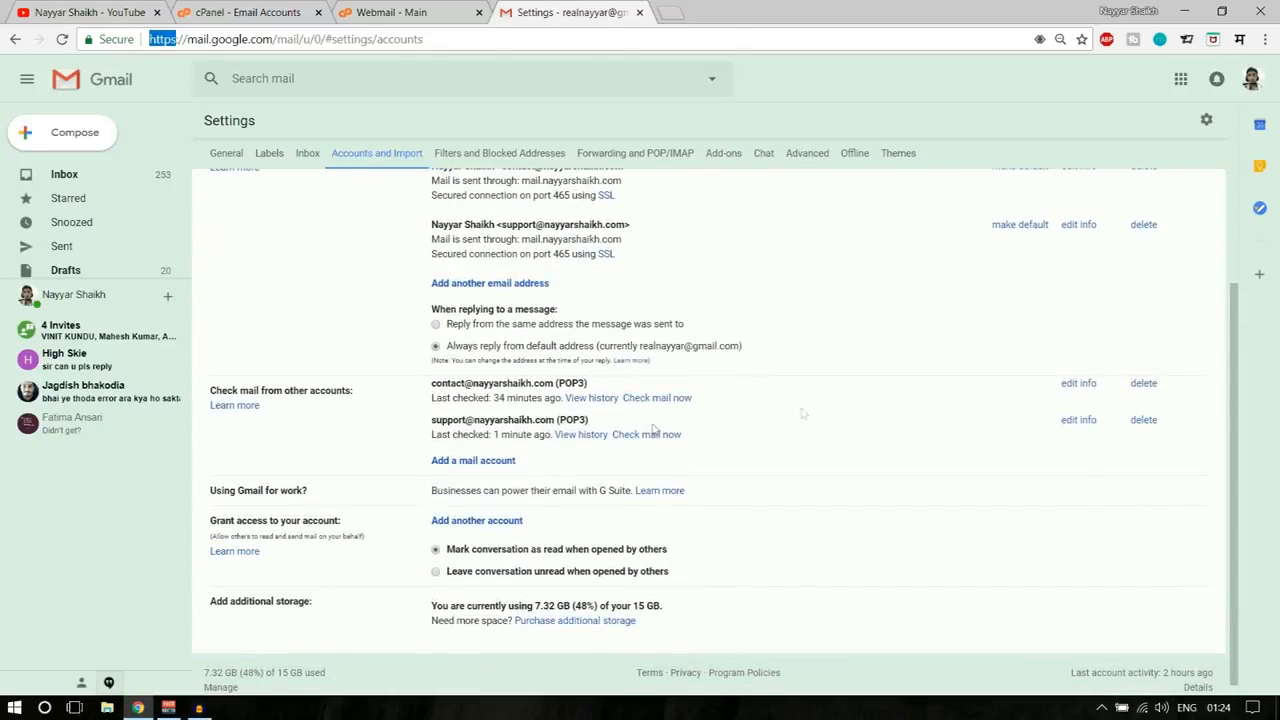
{"action": "left_click_drag", "start_coordinate": [429, 426], "coordinate": [583, 420]}
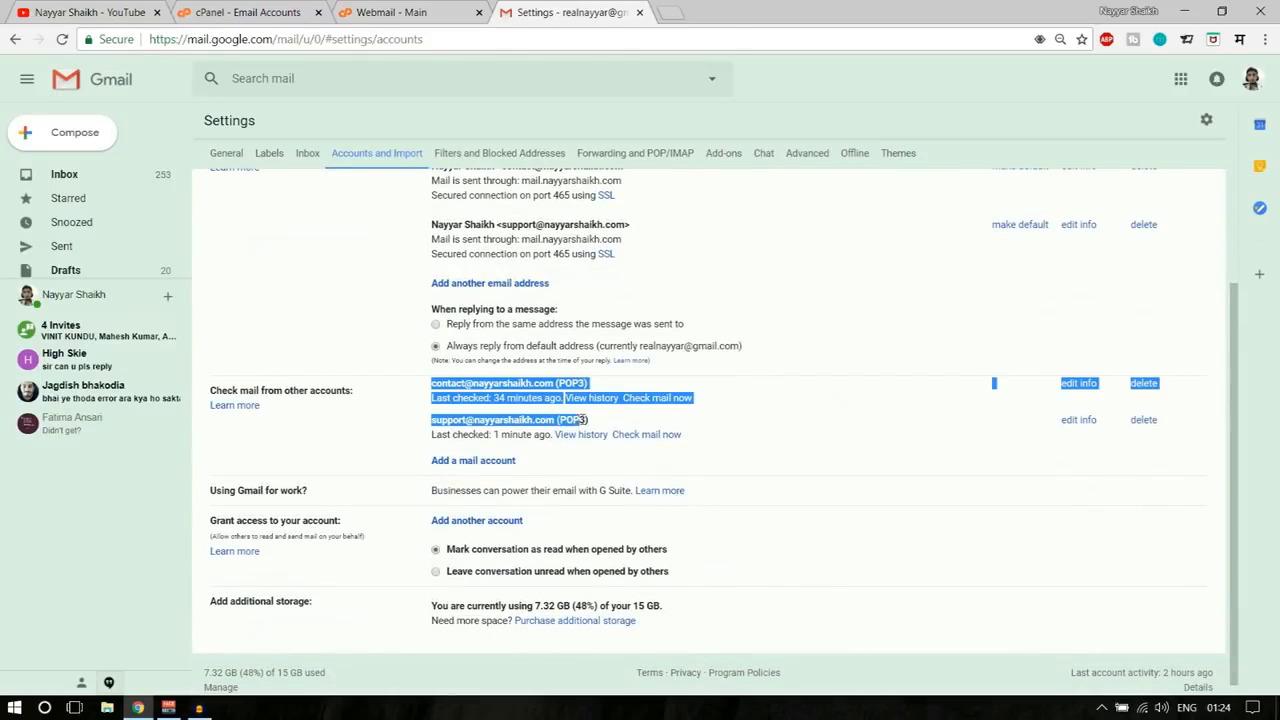
{"action": "left_click", "coordinate": [596, 427]}
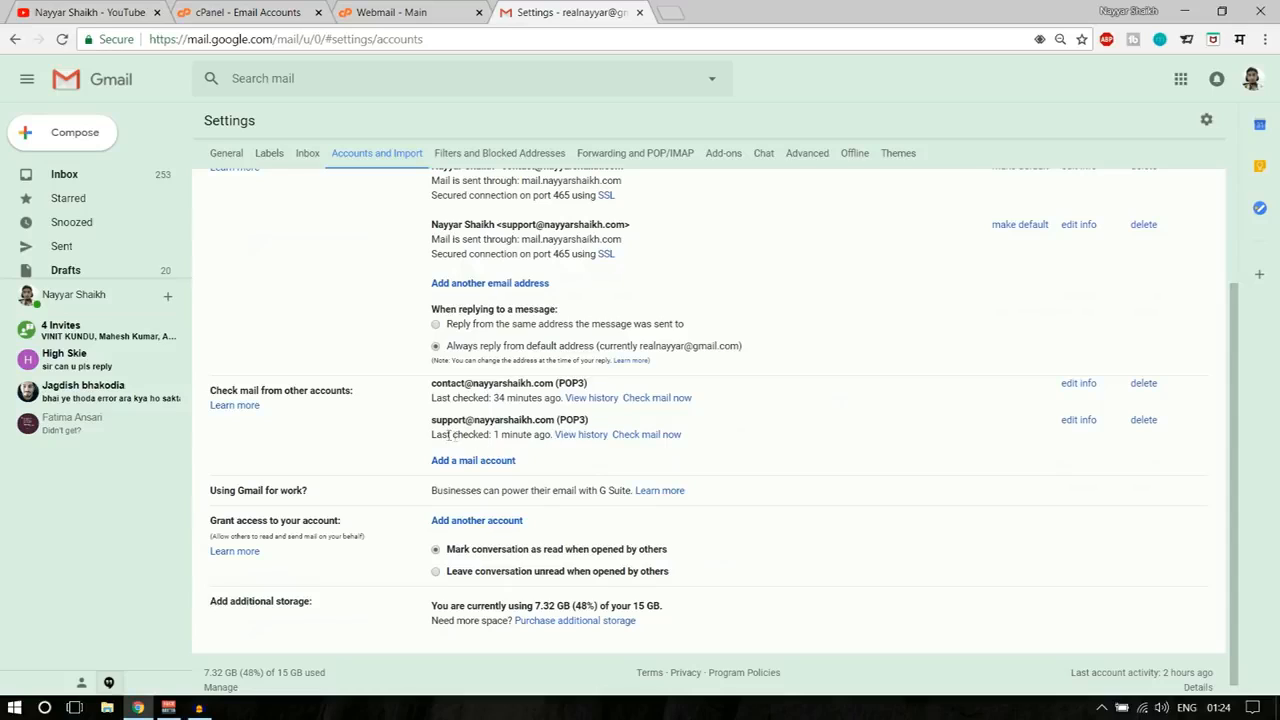
{"action": "left_click_drag", "start_coordinate": [432, 428], "coordinate": [600, 427]}
{"action": "left_click", "coordinate": [600, 427]}
{"action": "left_click", "coordinate": [648, 434]}
- Confirm one message was fetched and return to the Gmail inbox
{"action": "left_click_drag", "start_coordinate": [560, 436], "coordinate": [641, 441]}
{"action": "left_click", "coordinate": [607, 452]}
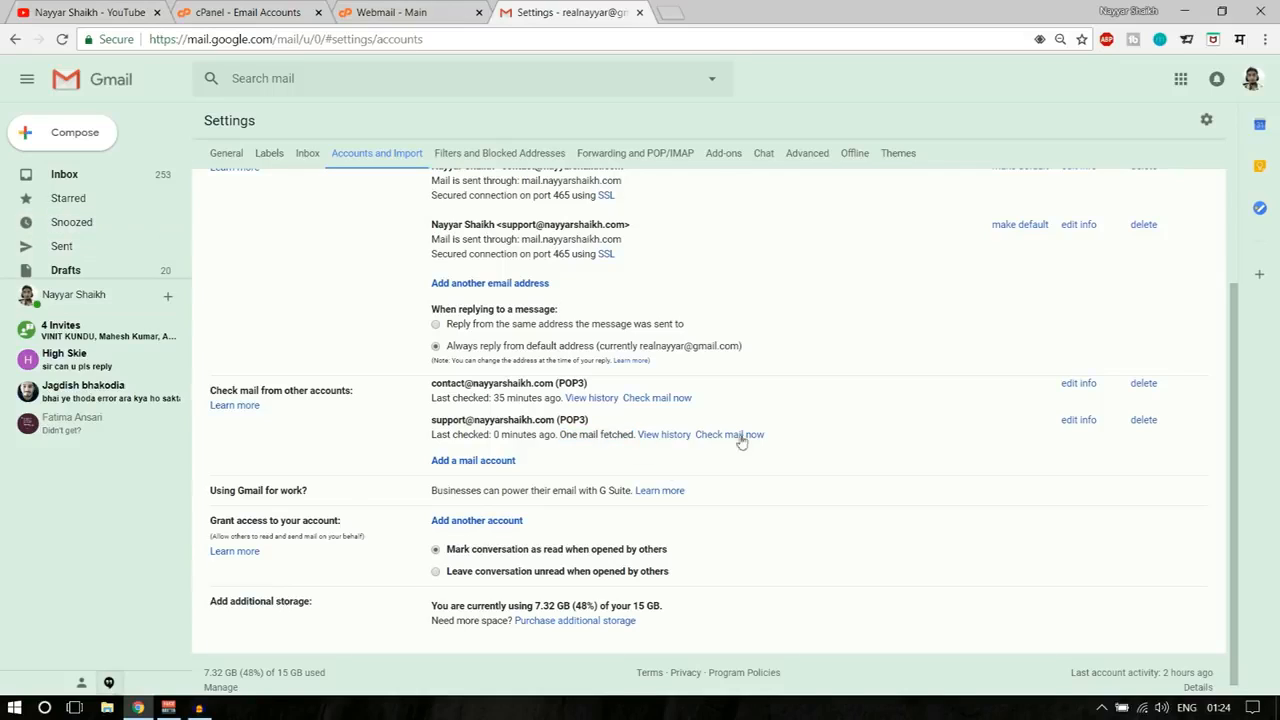
{"action": "left_click", "coordinate": [85, 177]}
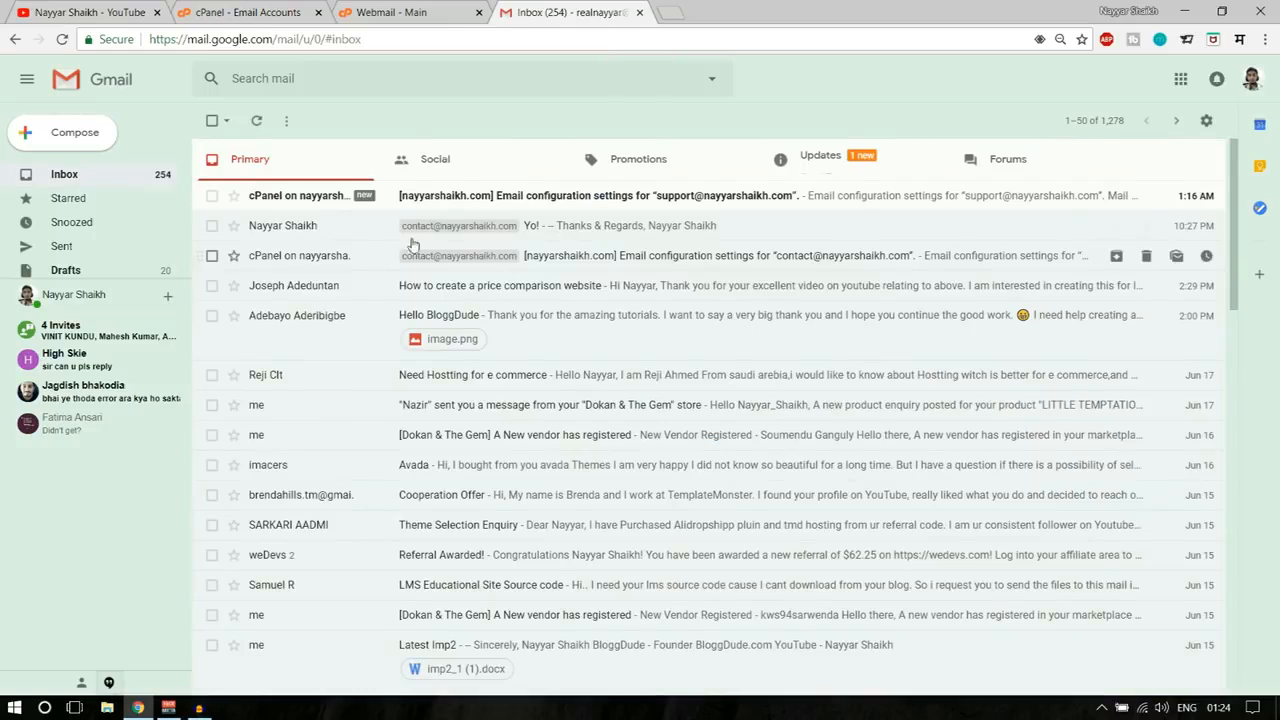
{"action": "left_click", "coordinate": [832, 164]}
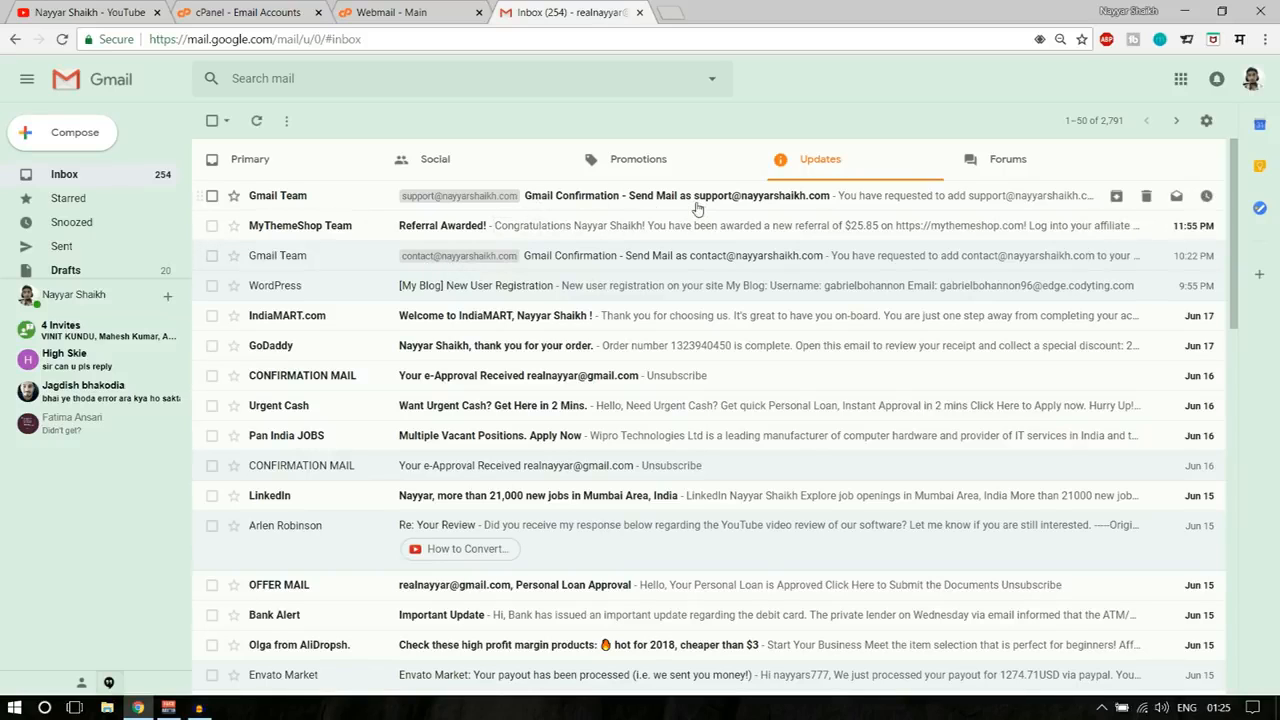
{"action": "left_click", "coordinate": [258, 170]}
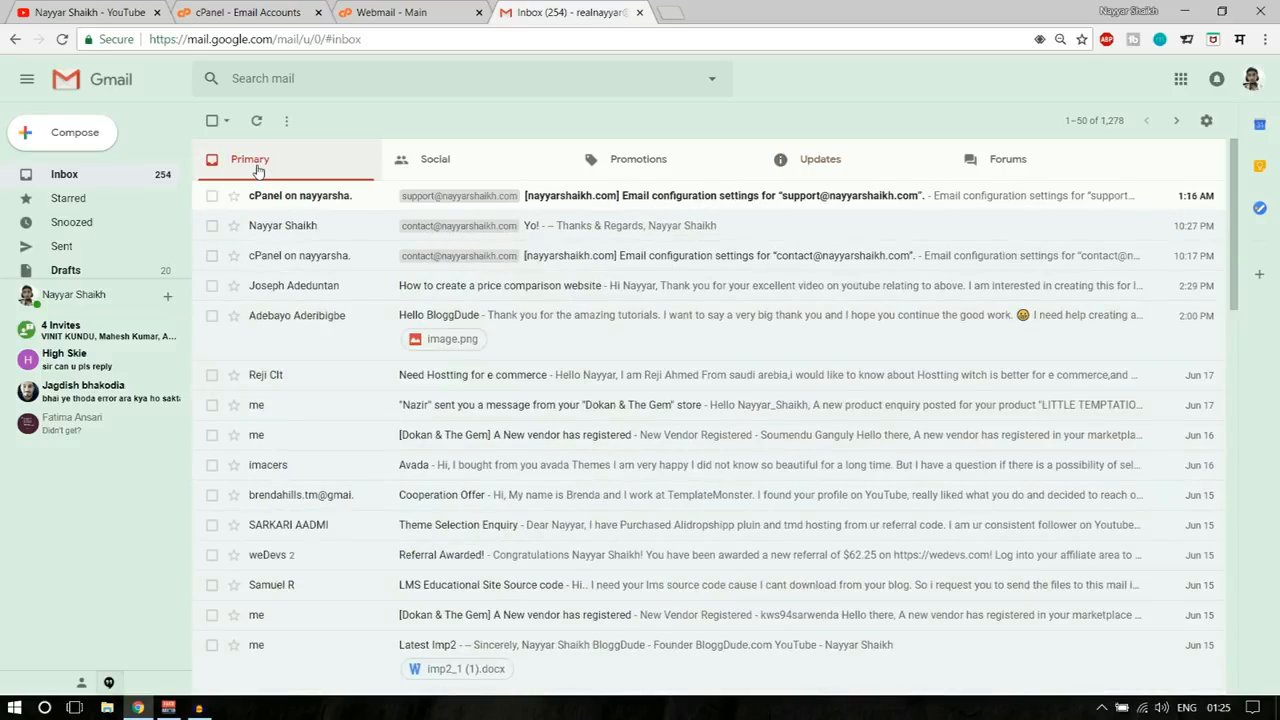